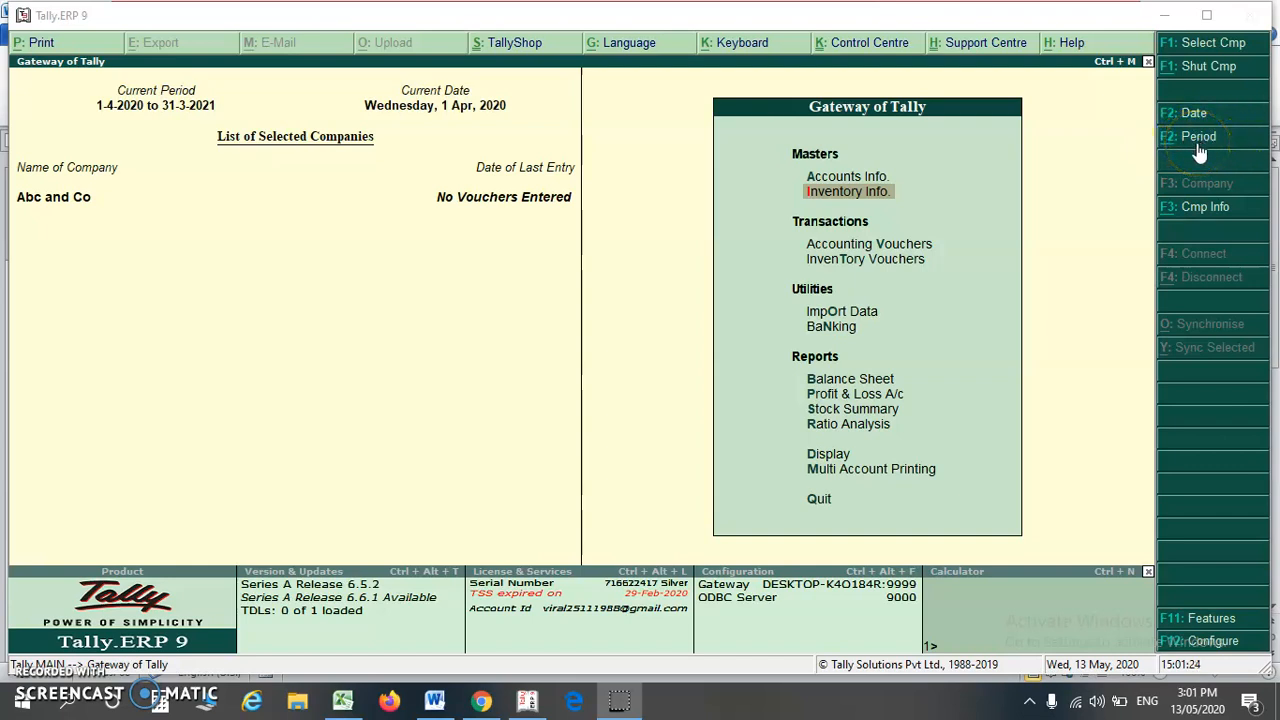
Set the company's current period from 1-4-2020 to 31-3-2021
click(1199, 140)
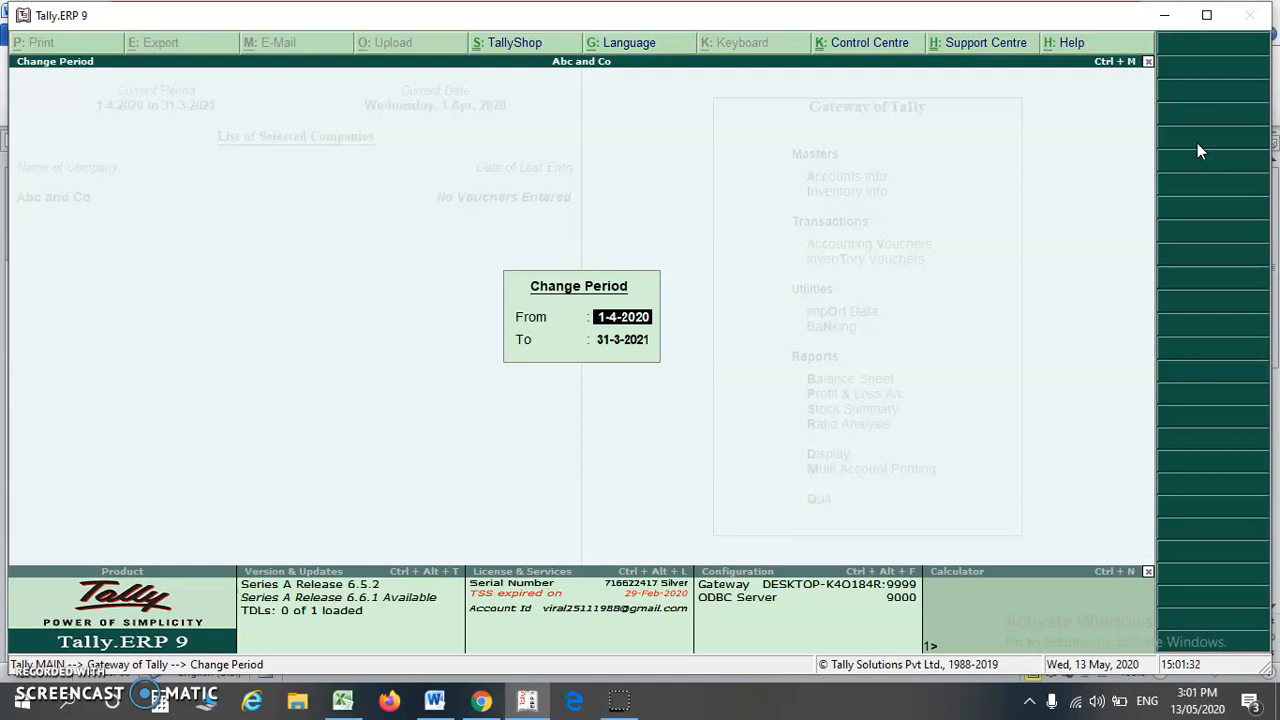
key(Return)
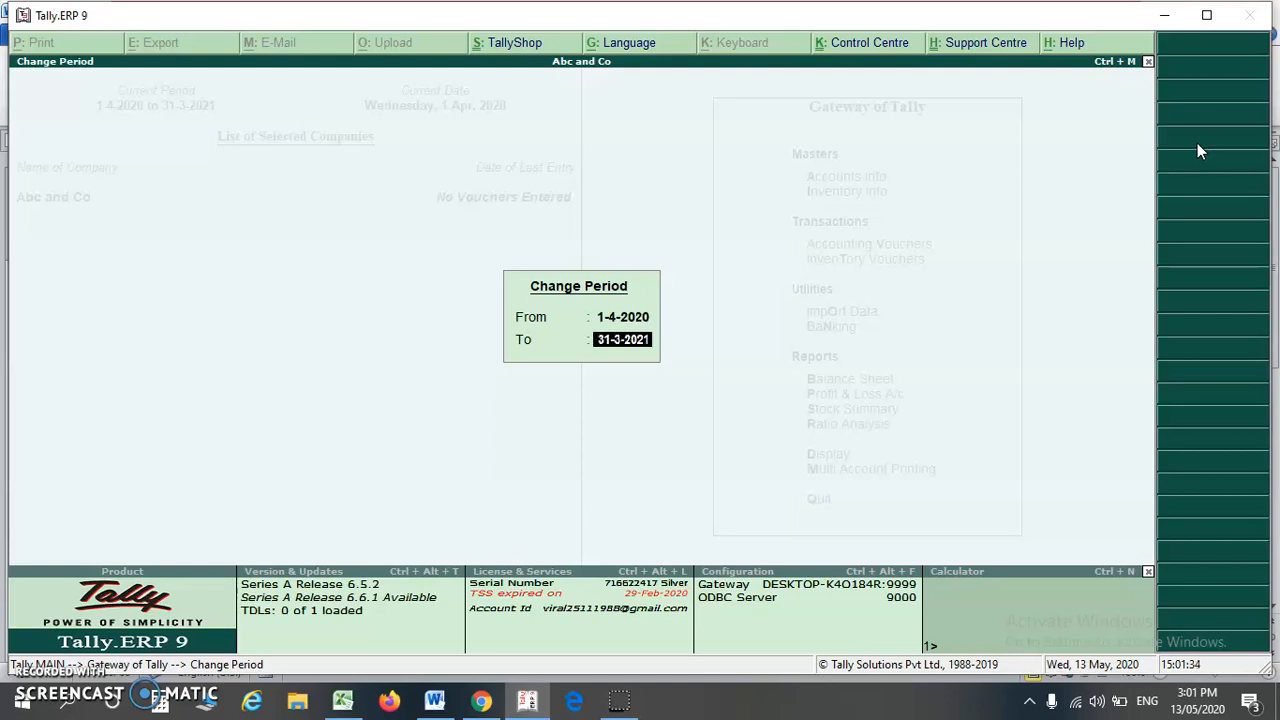
key(Return)
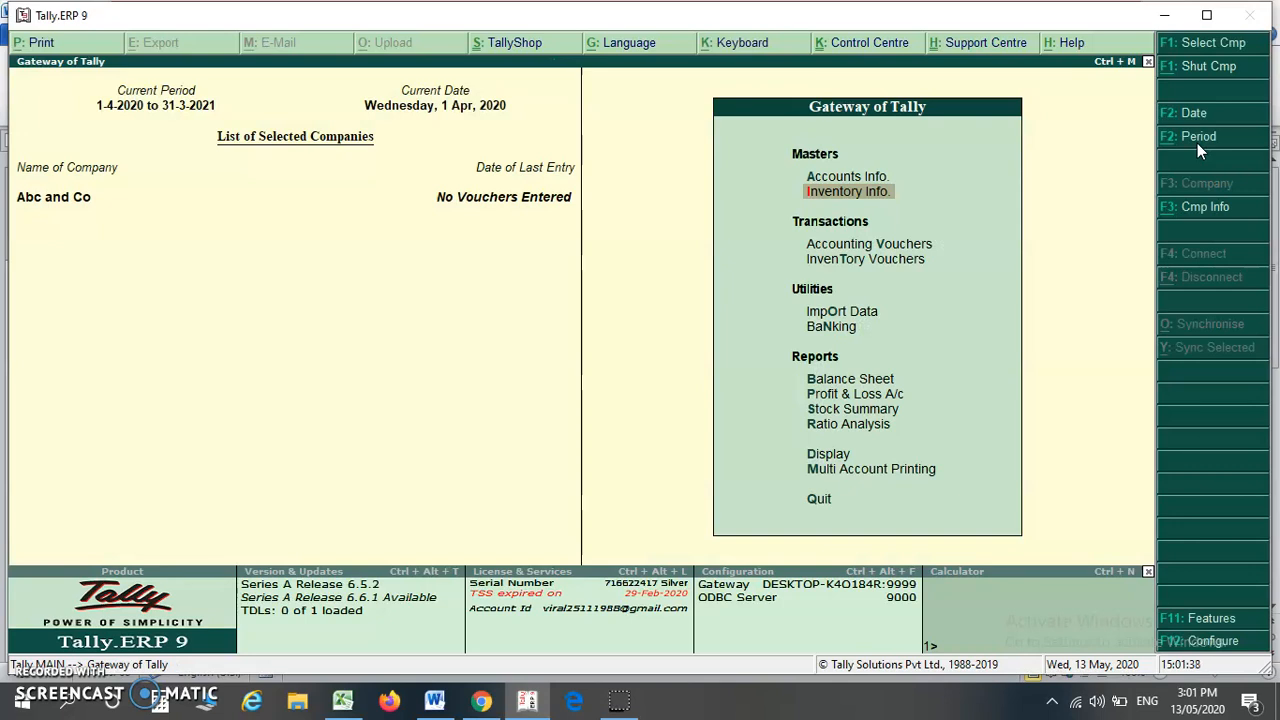
click(1197, 138)
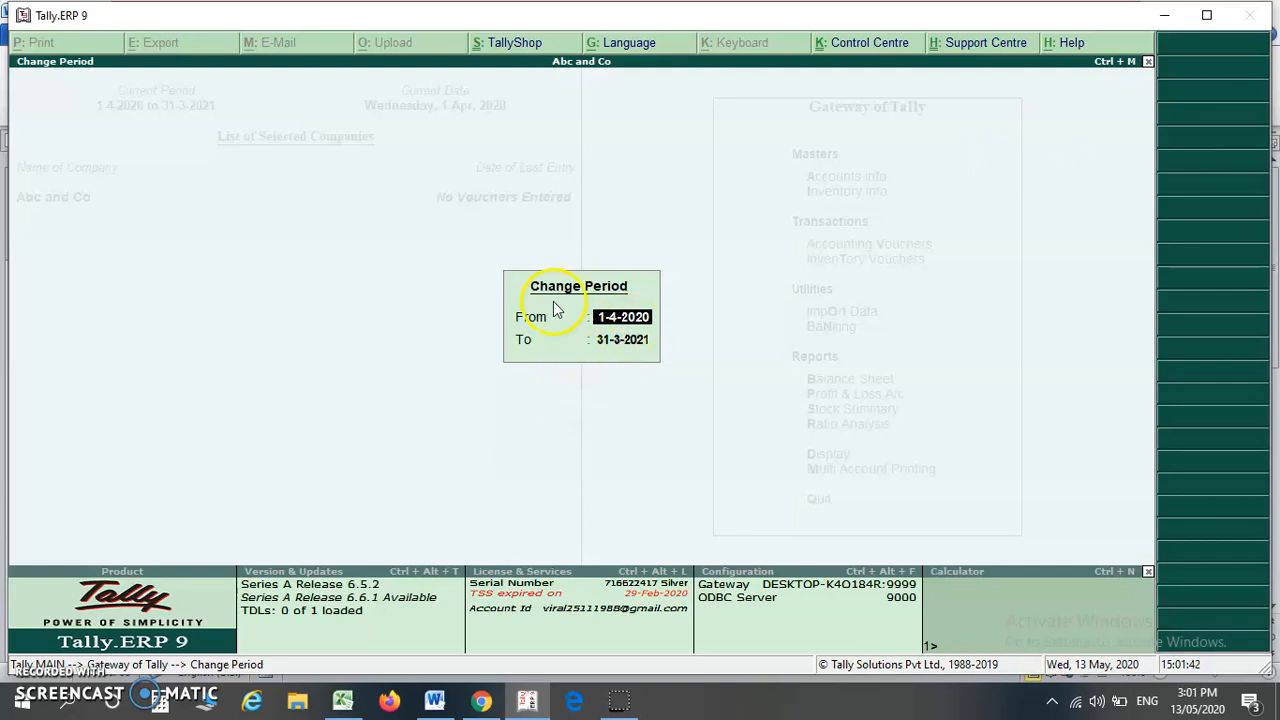
text(1.4.2020)
key(Return)
text(31.3.21)
key(Return)
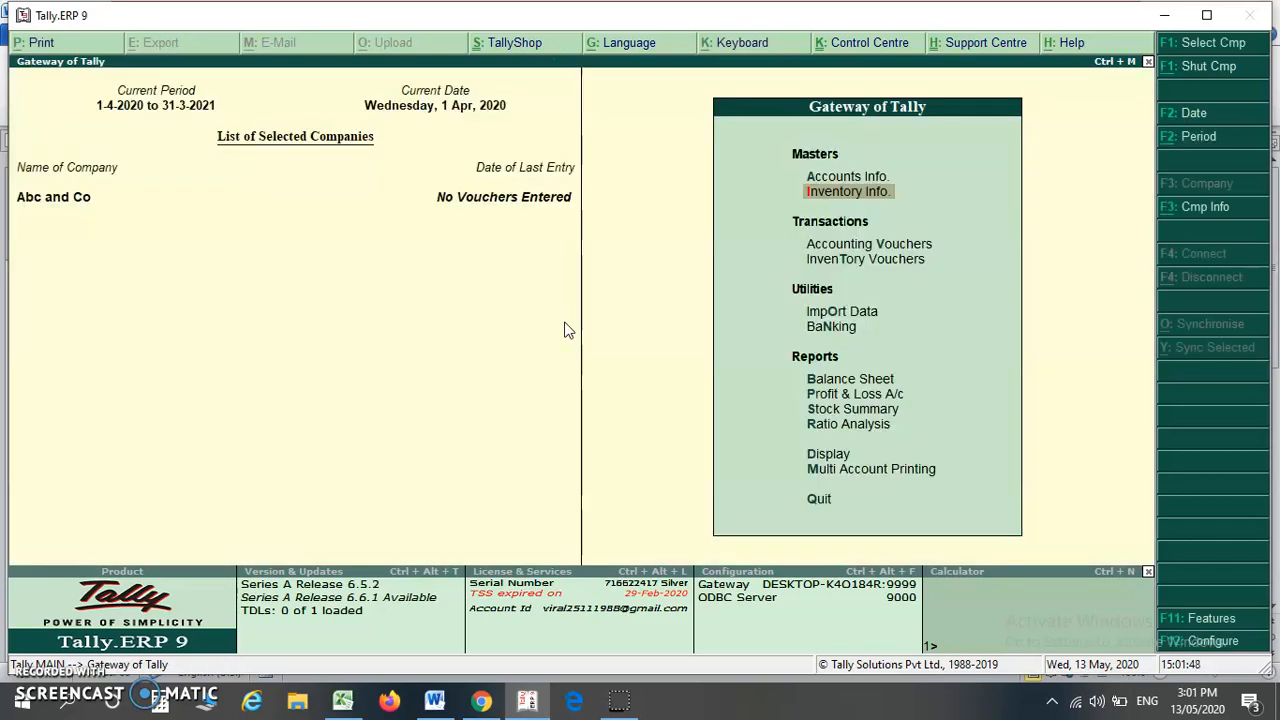
Start a new accounting voucher of type Receipt
key(Up)
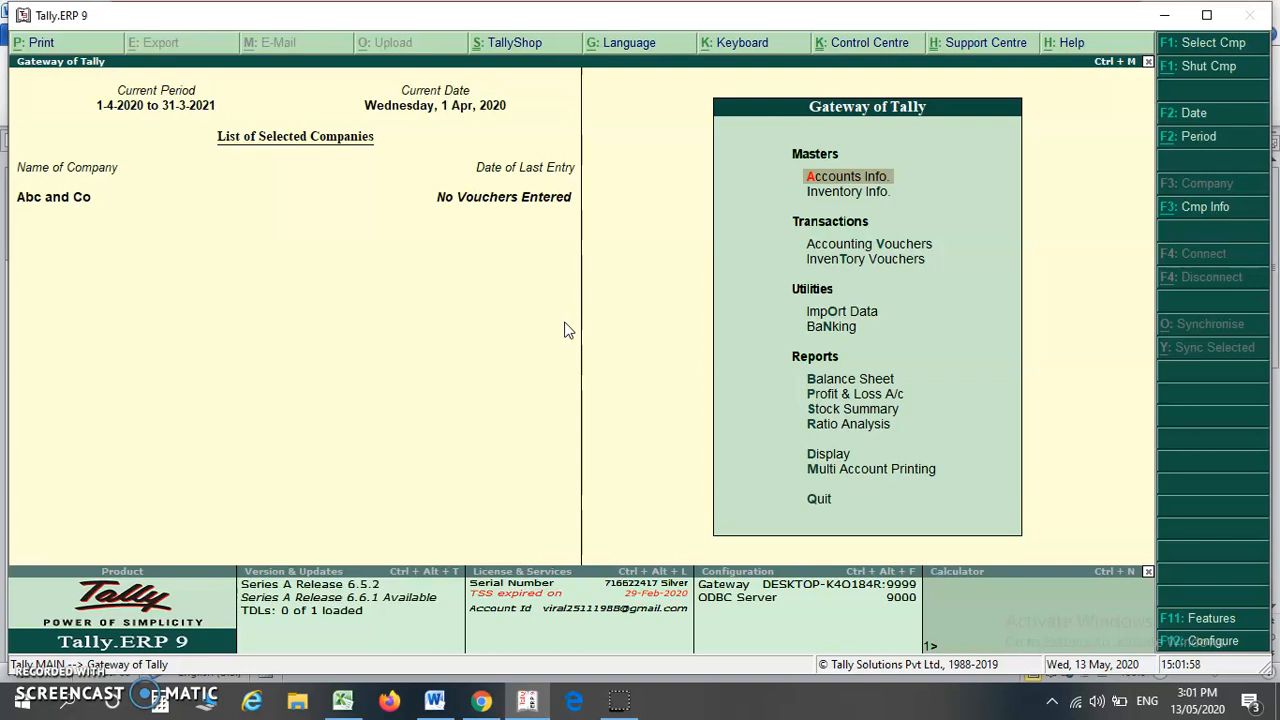
key(Down)
key(Down)
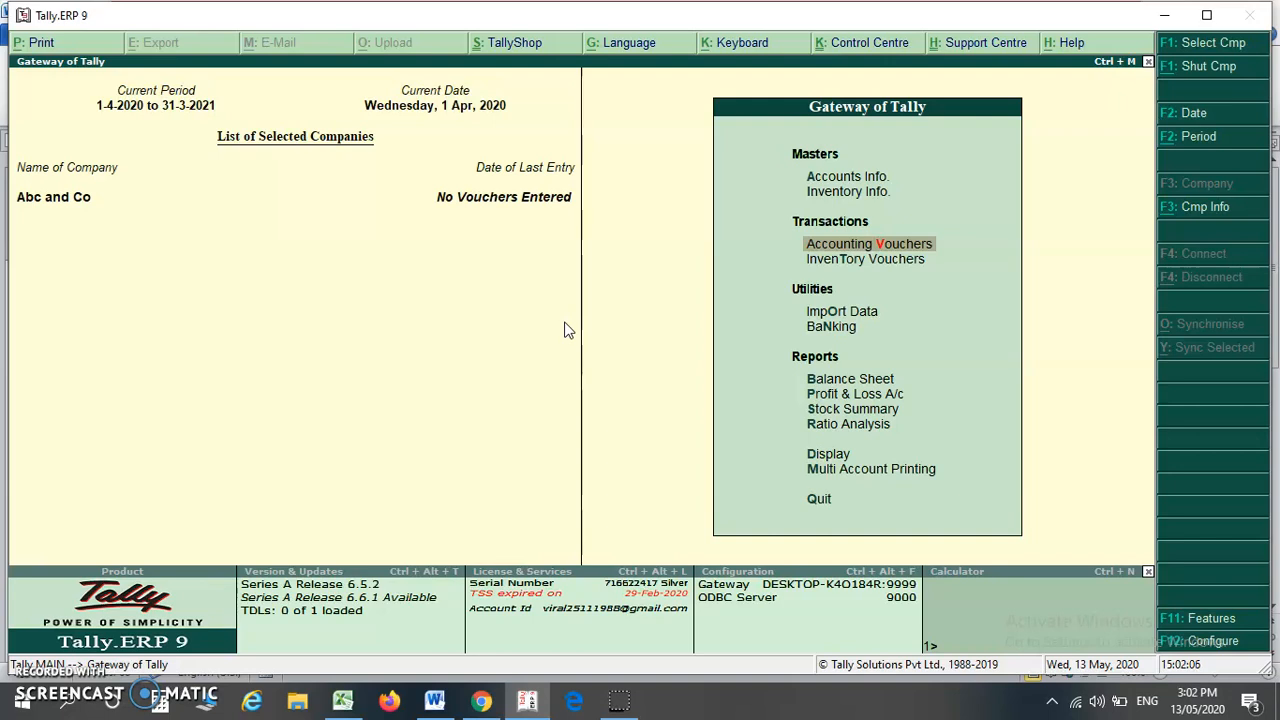
key(Return)
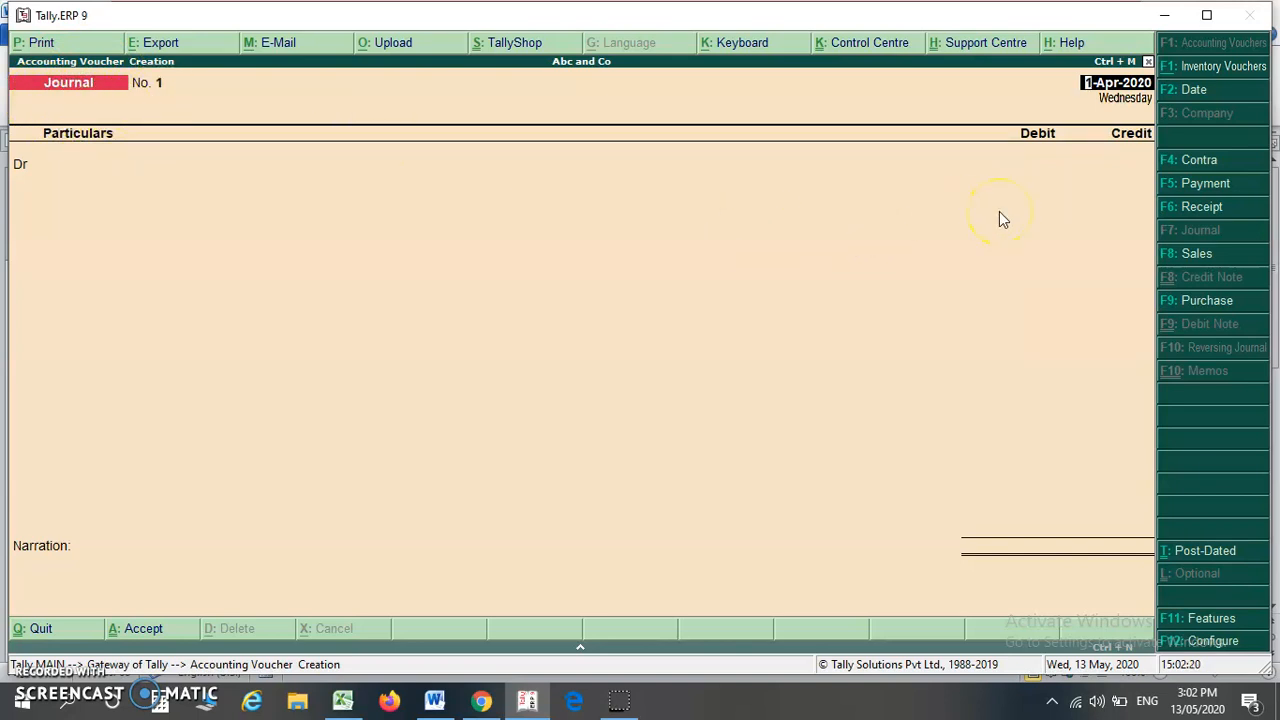
click(1199, 209)
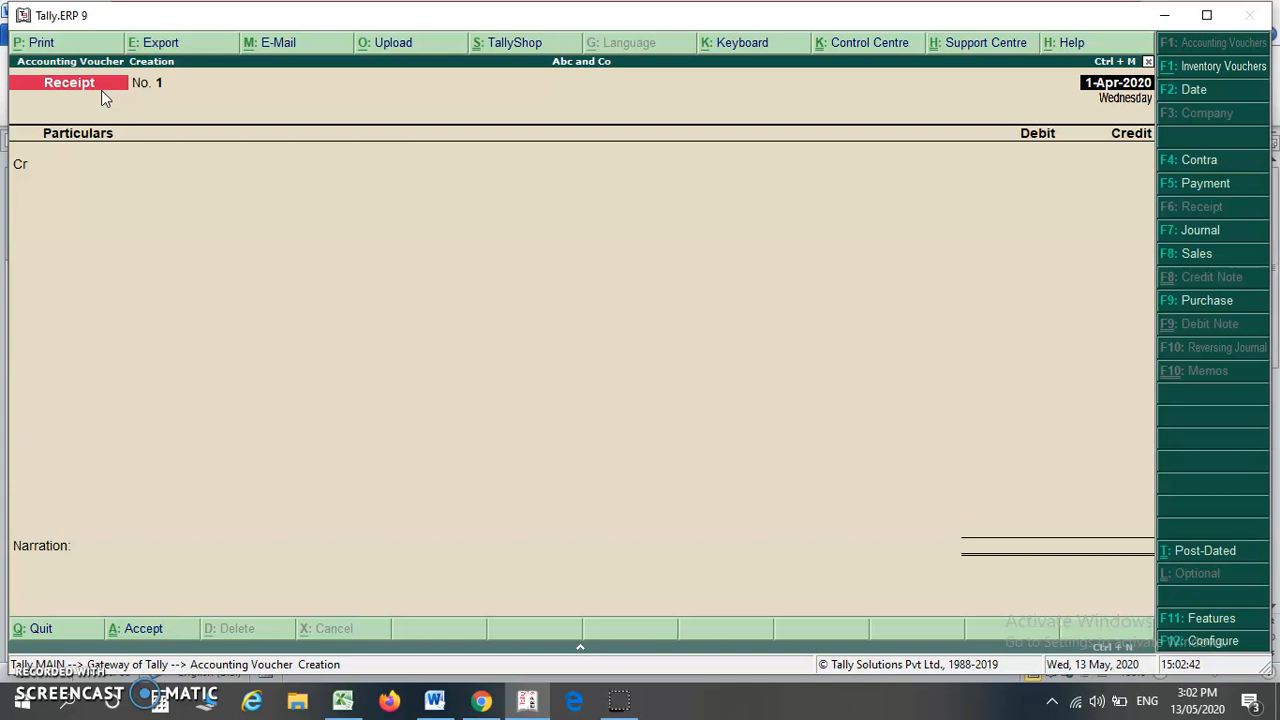
Review the capital introduction and its receiving bank in the first transaction in Word, and return to Tally.ERP 9
key(alt+Tab)
key(alt+Tab)
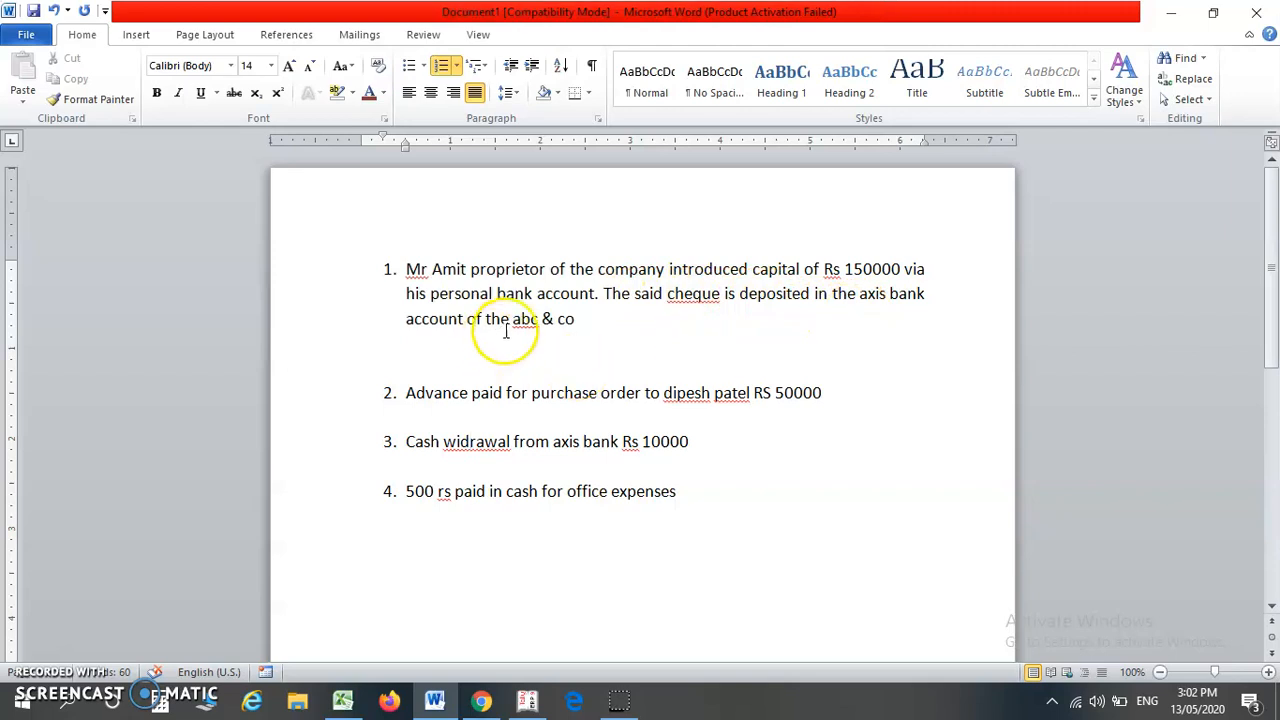
click(583, 320)
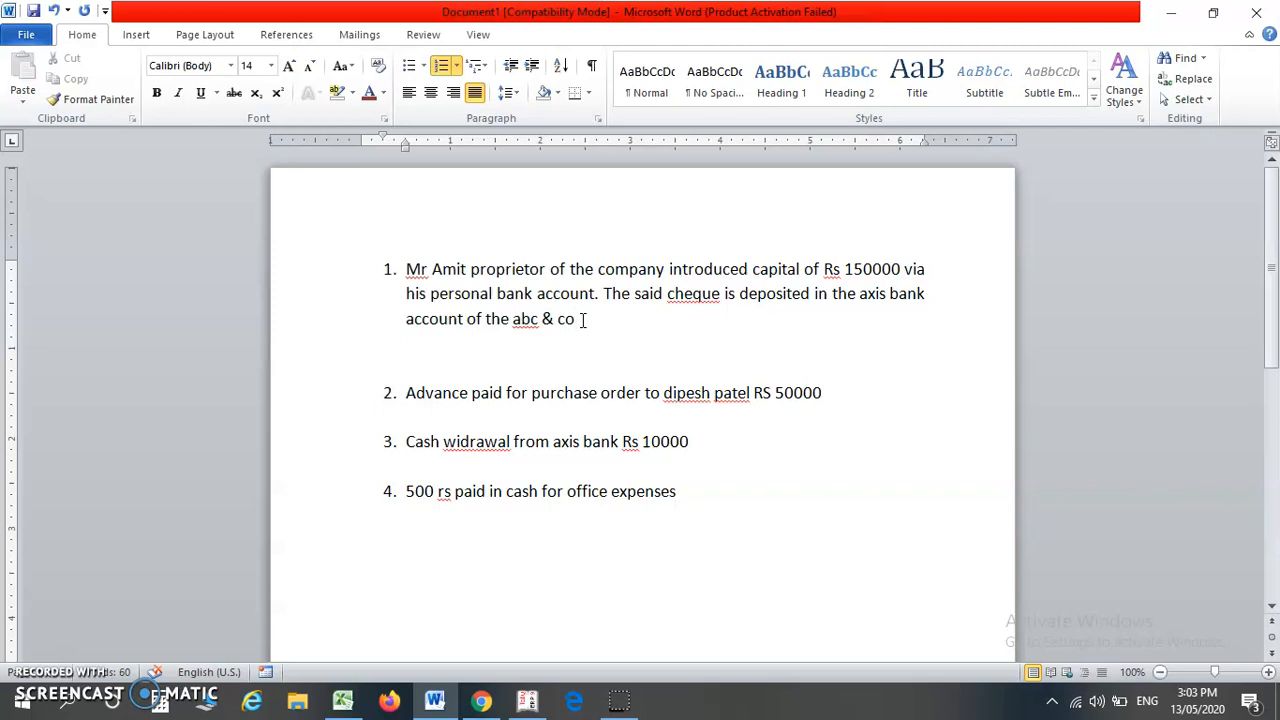
drag(860, 294, 922, 299)
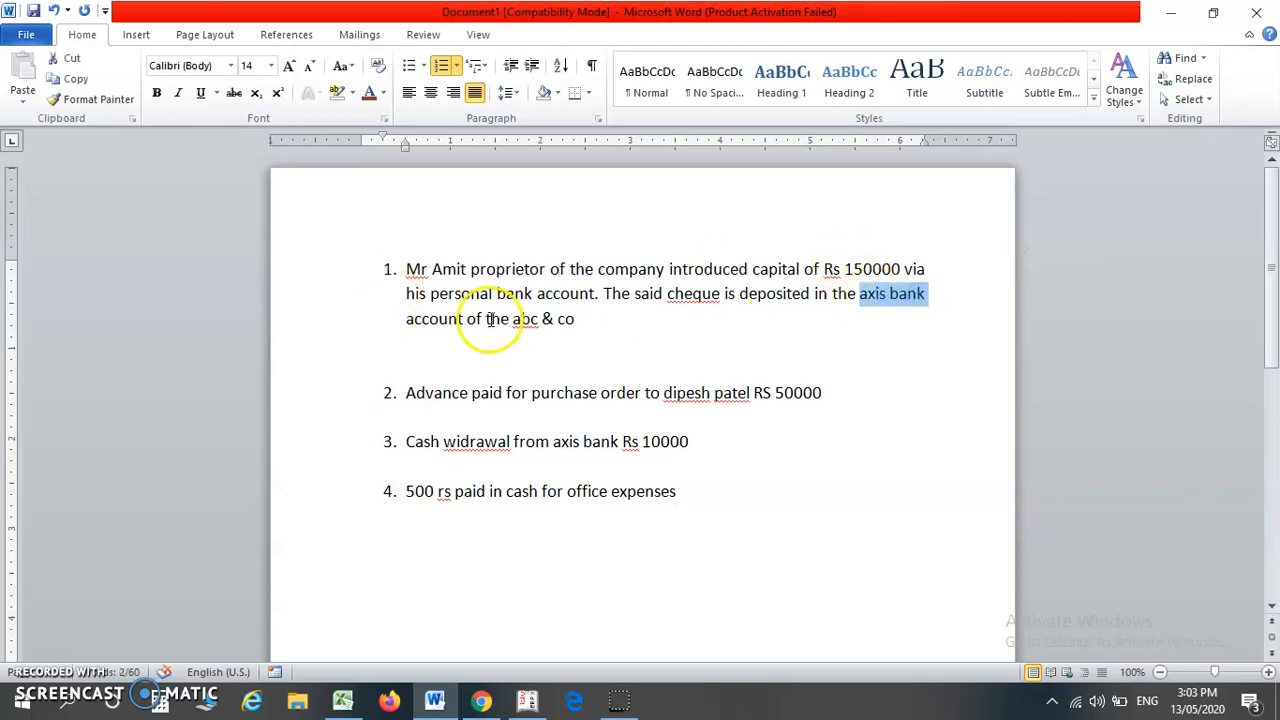
drag(486, 319, 545, 322)
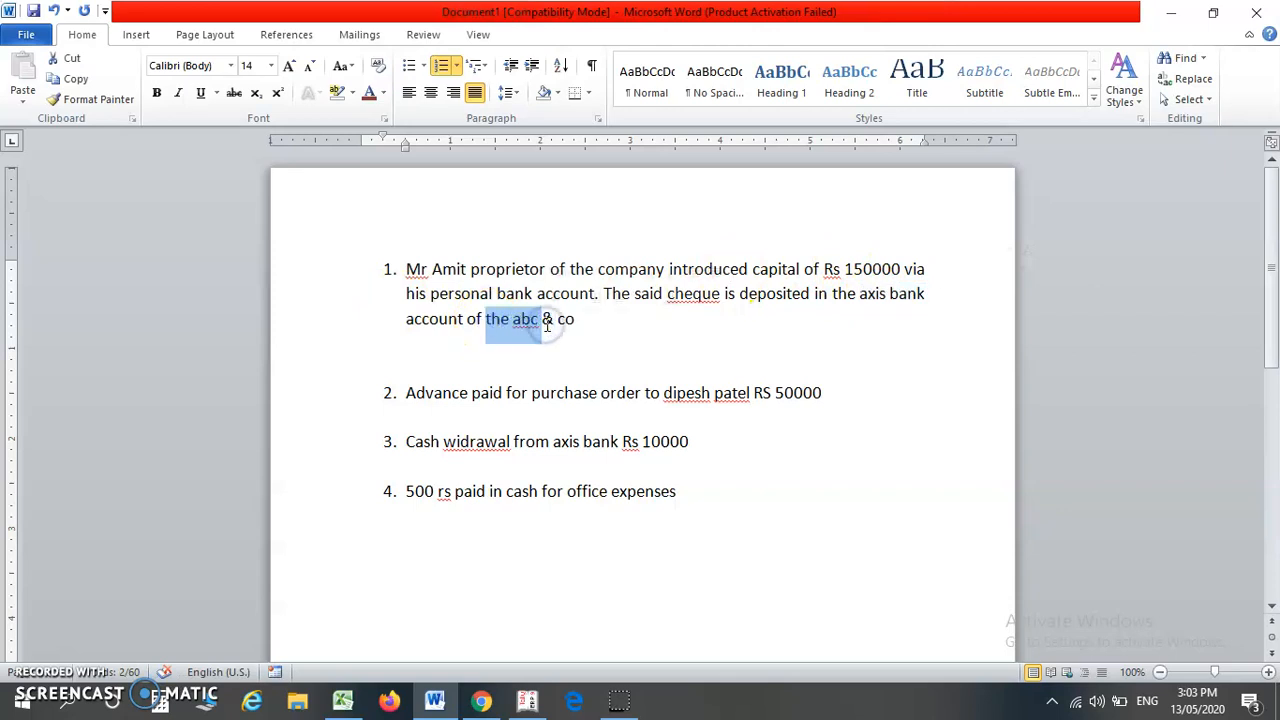
key(alt+Tab)
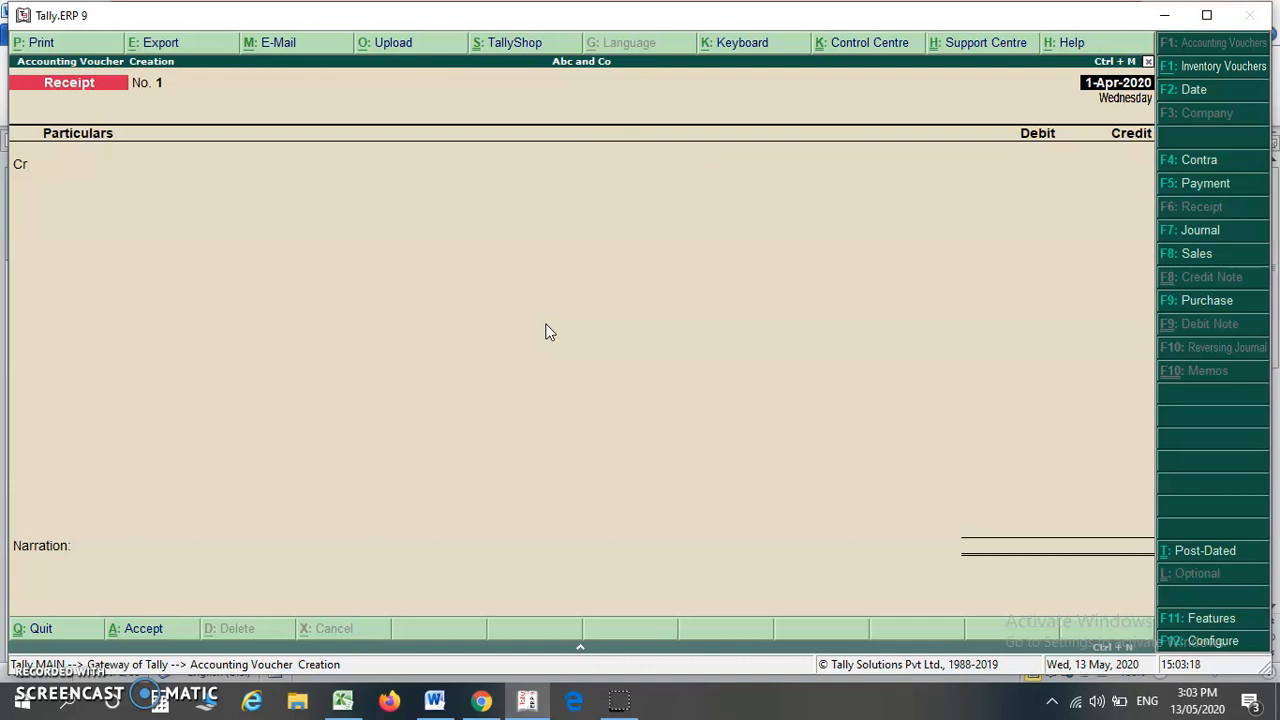
Date the receipt voucher 13-May-2020 and credit the proprietor's capital account with 150000
text(13.)
key(Return)
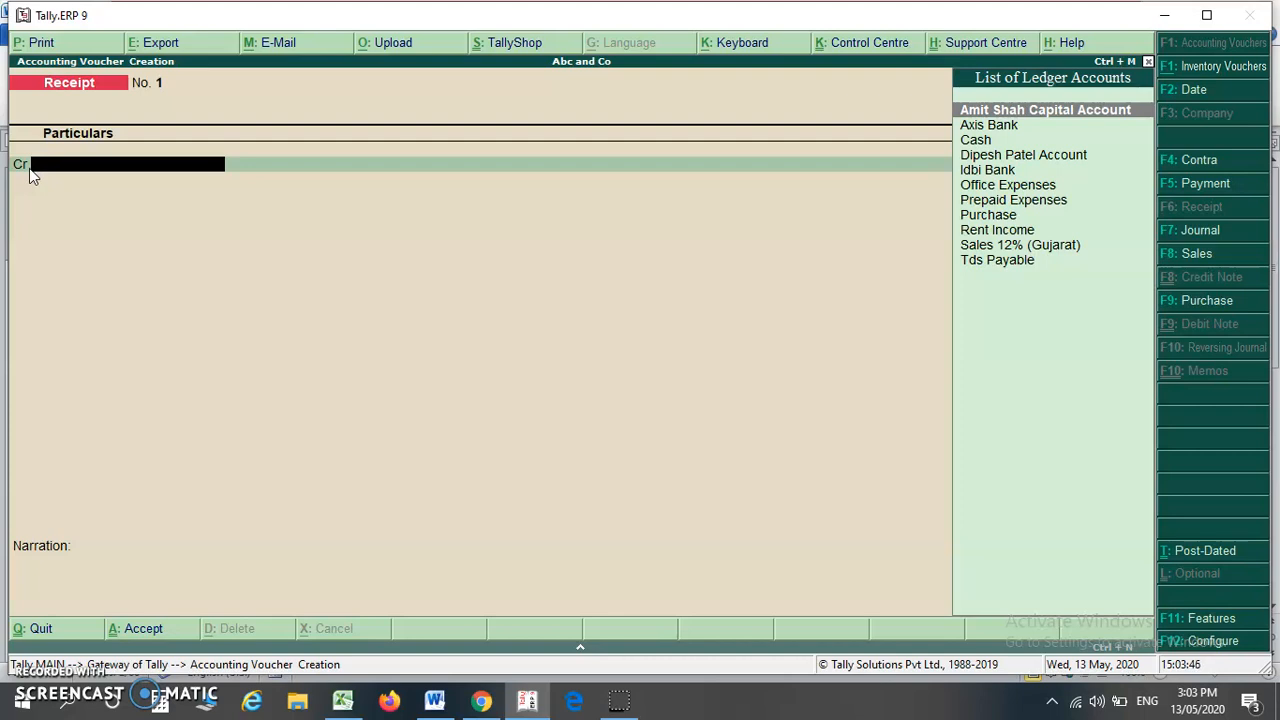
key(Down)
key(Down)
key(Up)
key(Up)
key(Return)
text(150000)
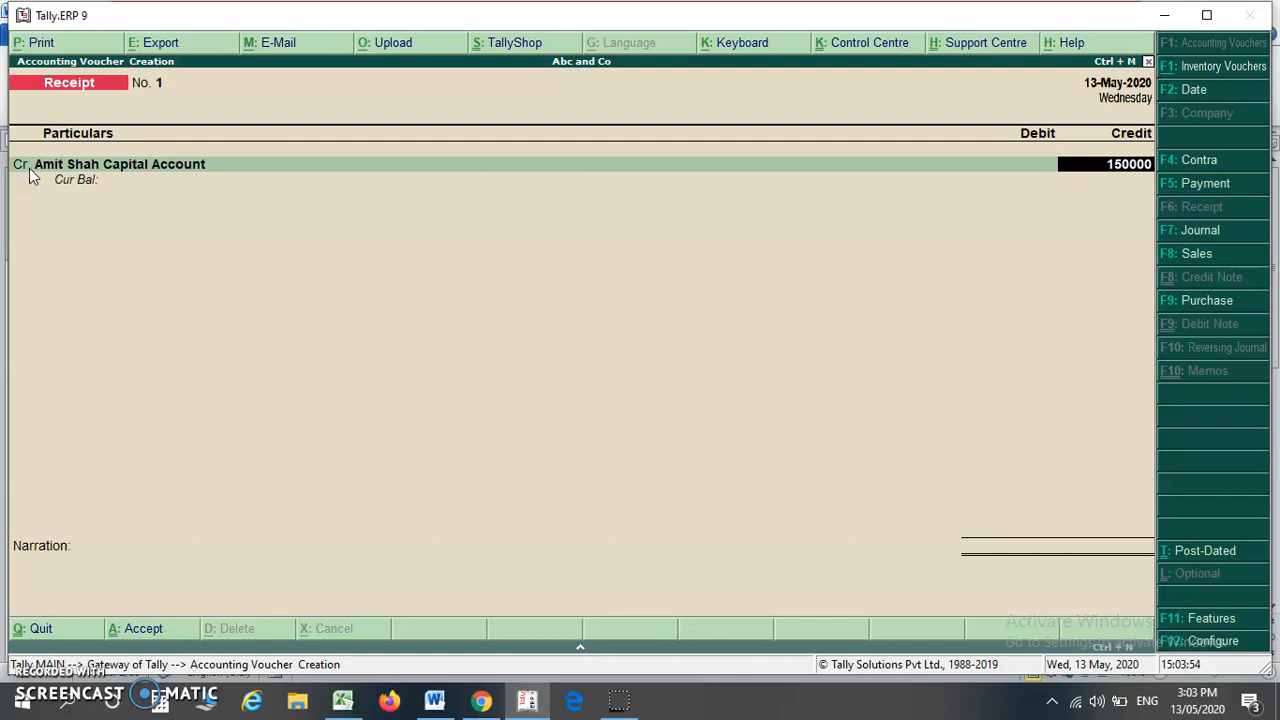
key(Return)
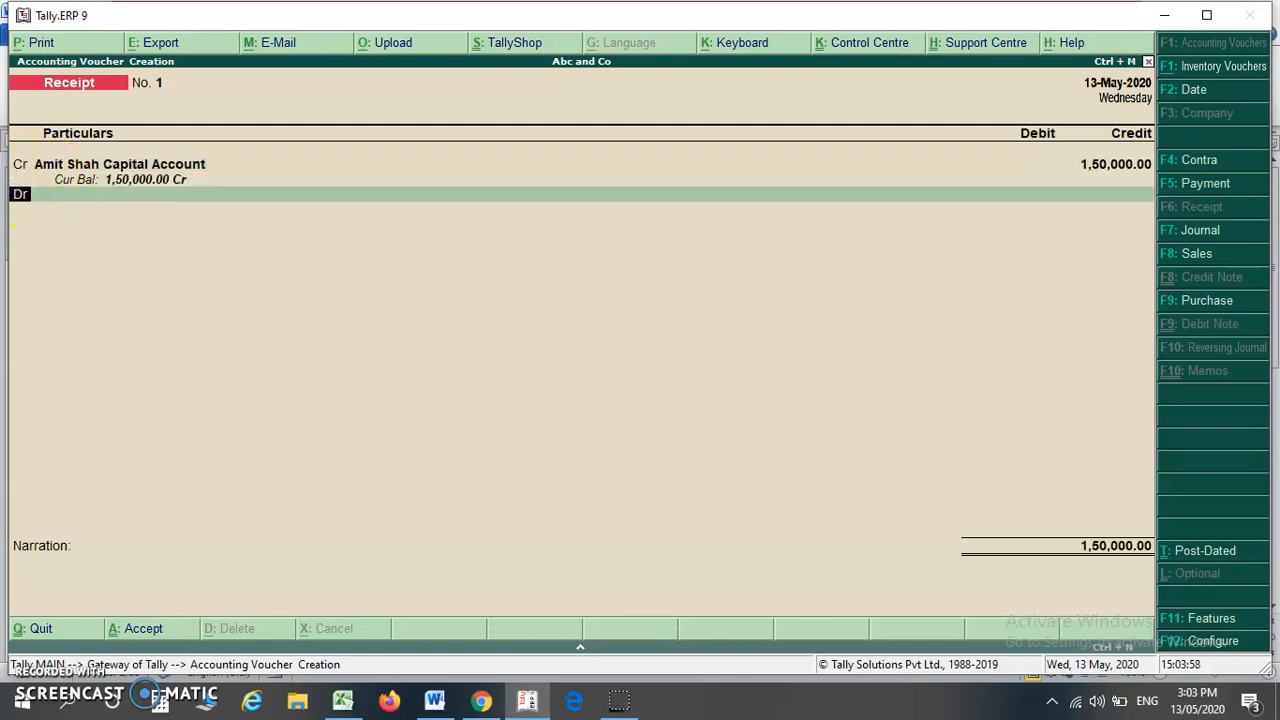
Check the receiving bank in the Word document and debit Axis Bank with 1,50,000 in Tally's receipt voucher
key(Return)
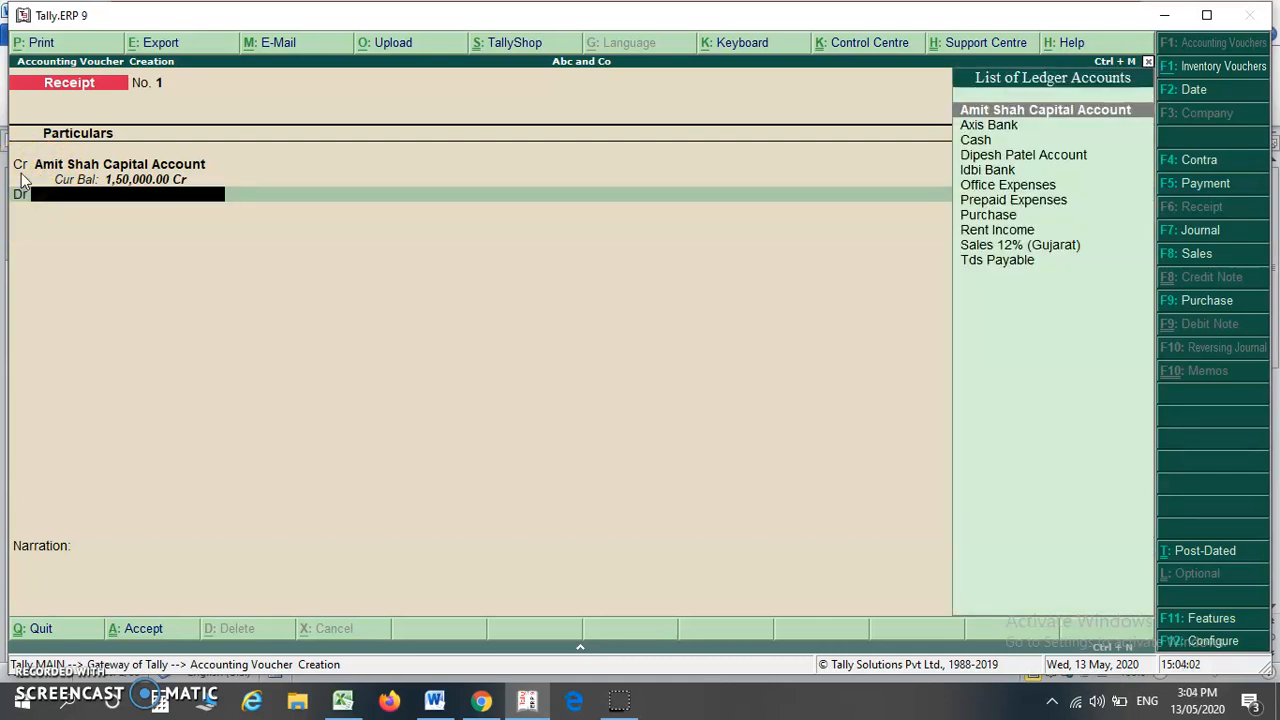
key(alt+Tab)
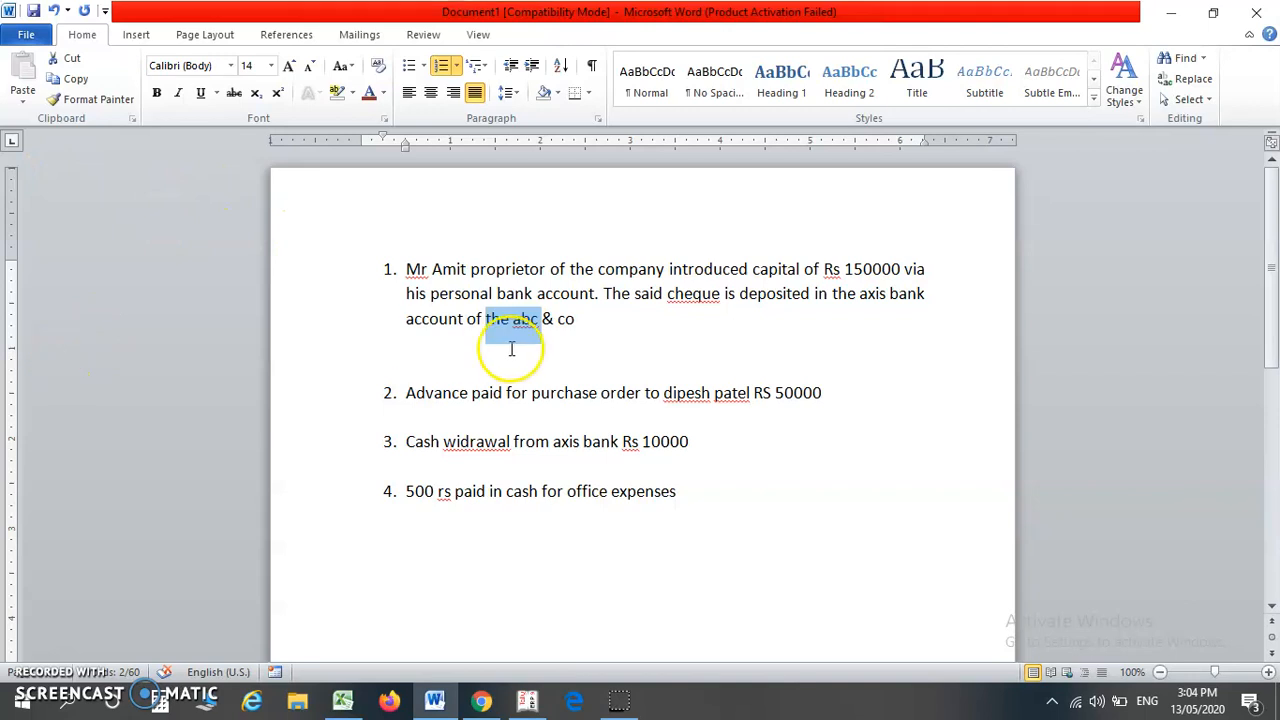
click(866, 293)
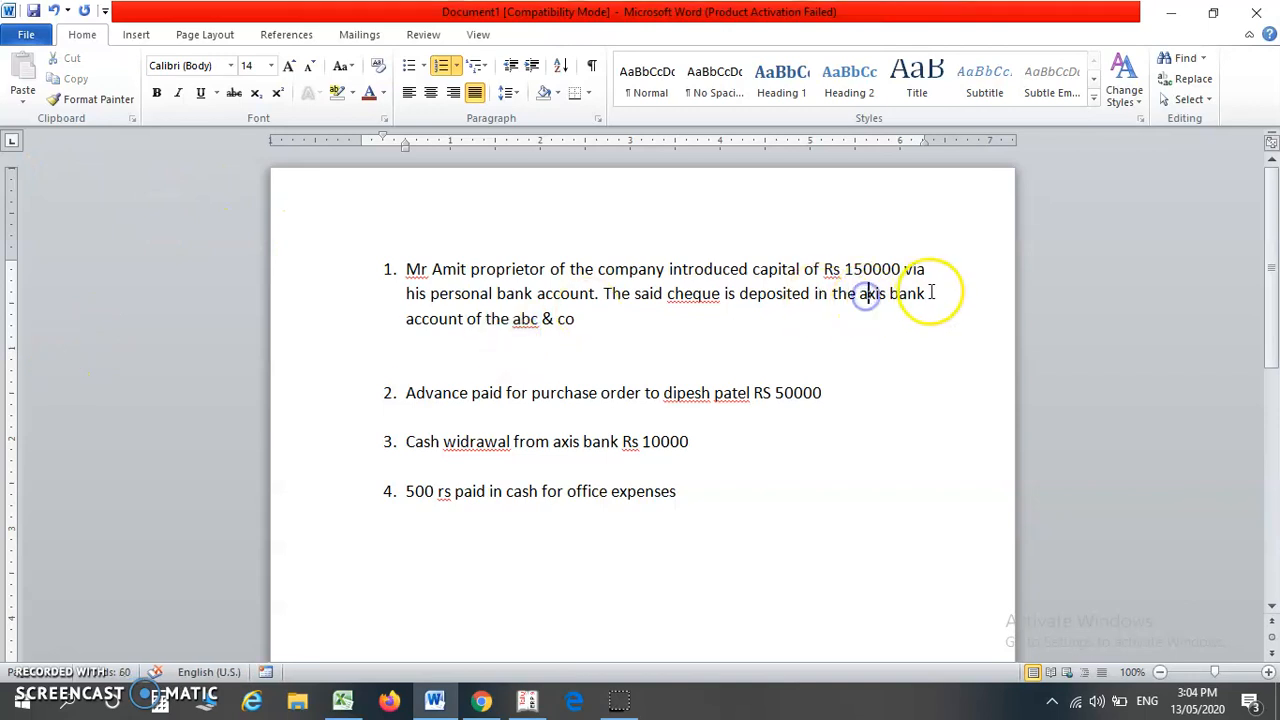
key(alt+Tab)
text(axis)
key(Return)
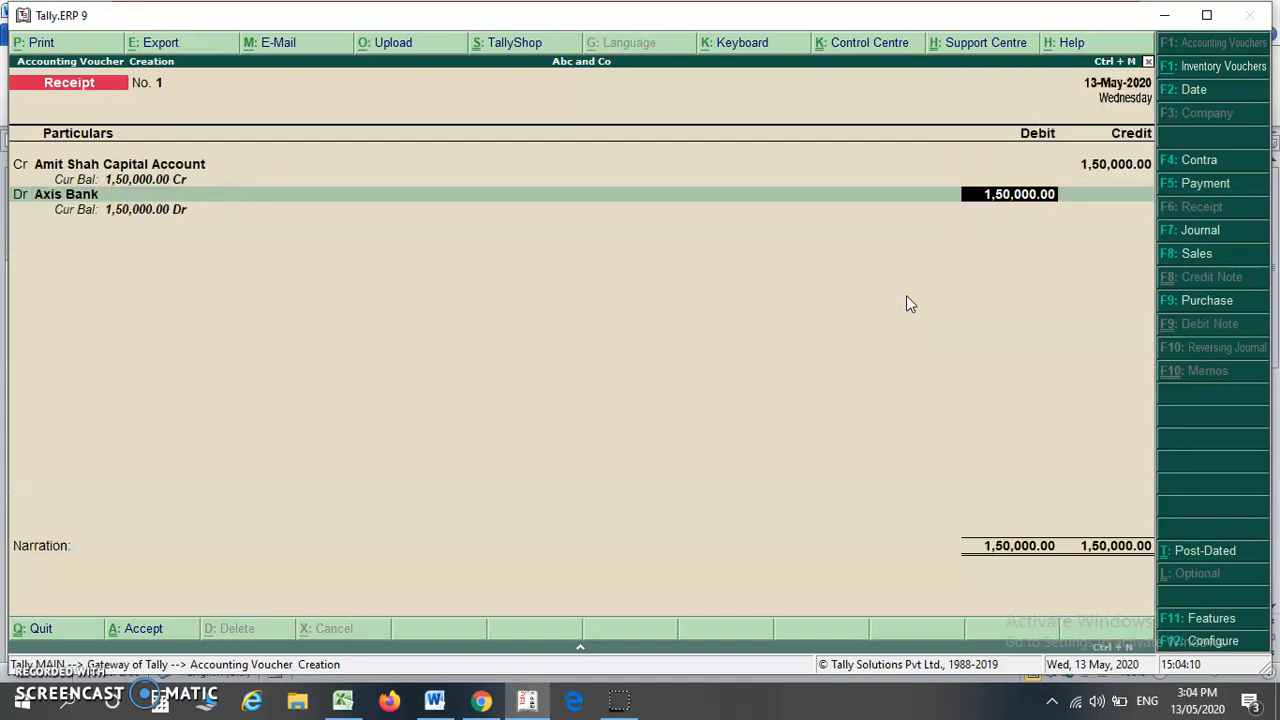
key(Return)
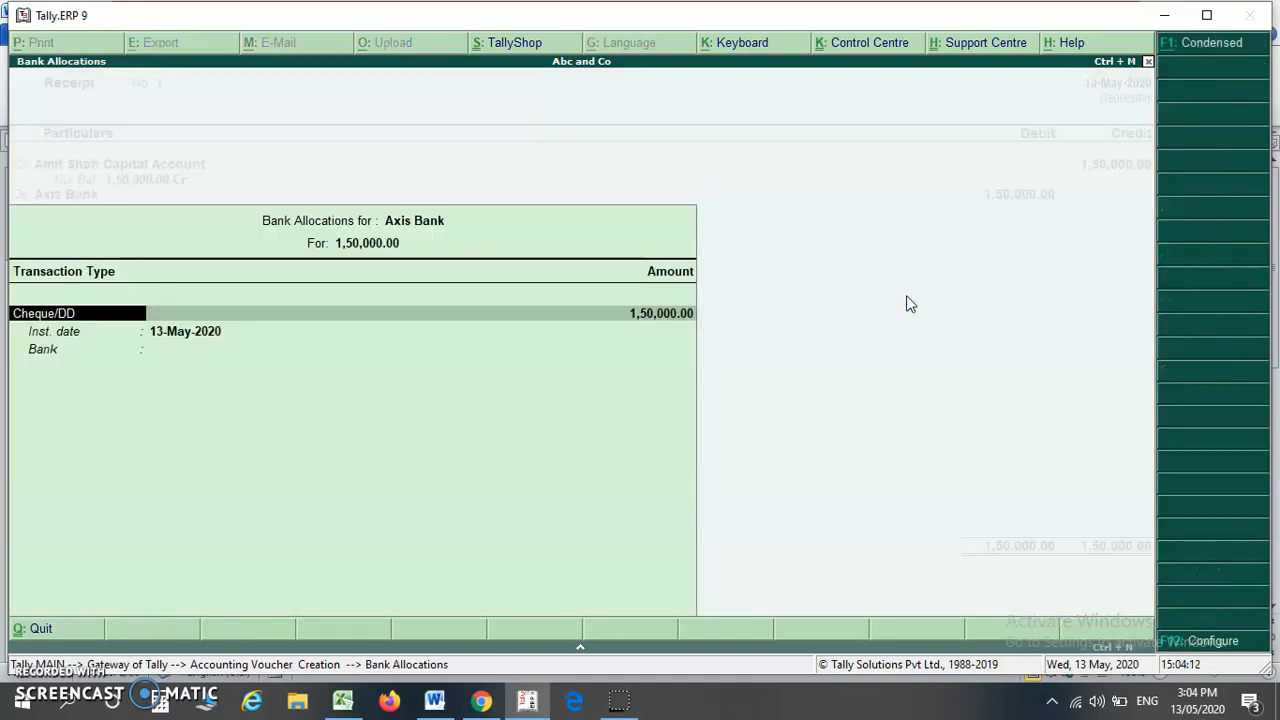
Accept the Axis Bank allocation as Cheque/DD with instrument date 13-May-2020 and no bank specified
key(Return)
key(Return)
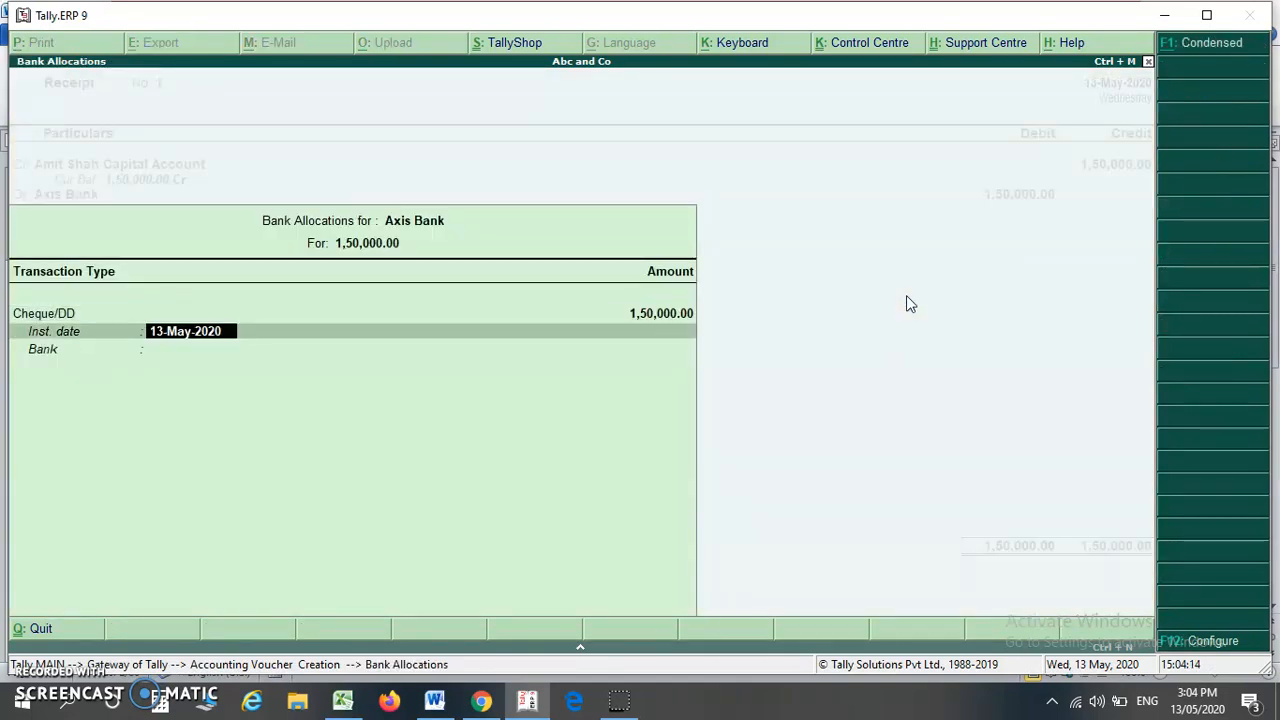
key(Return)
key(Return)
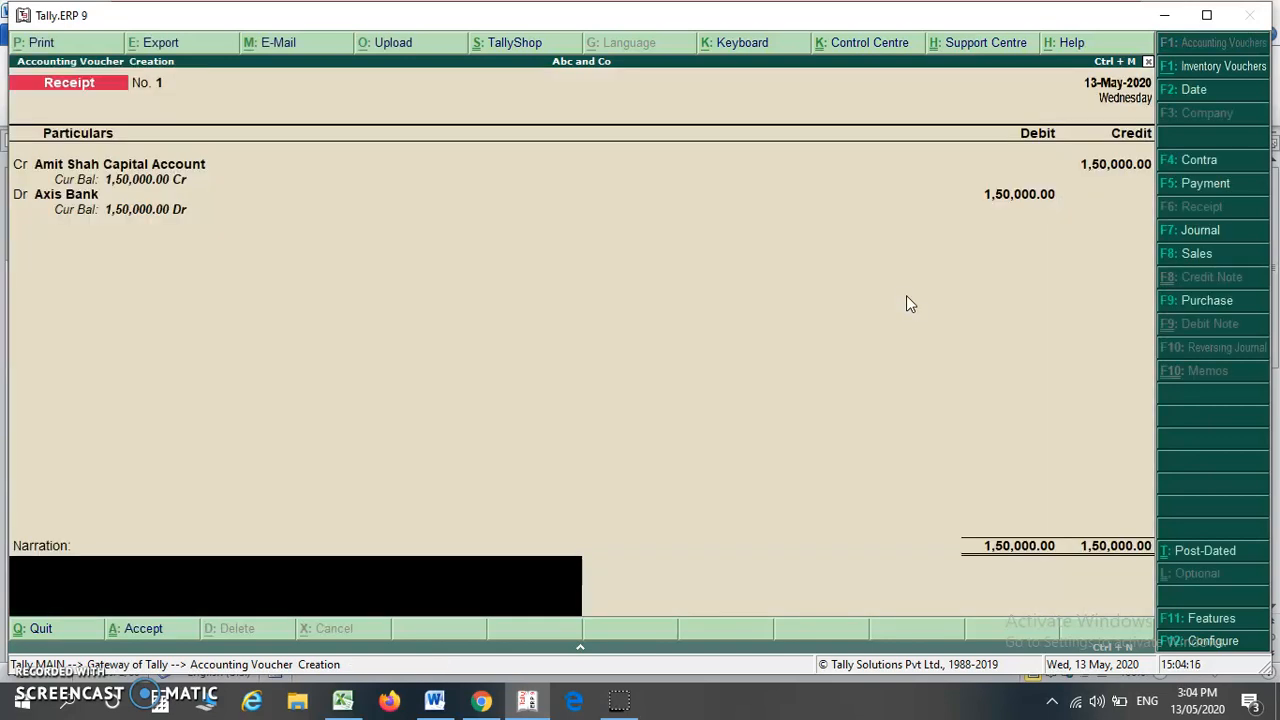
text(absdjasdbjas)
click(877, 277)
text(Ch)
key(Return)
key(Escape)
key(Up)
key(Up)
key(Up)
key(Up)
key(Up)
key(Up)
key(Up)
key(Return)
key(Return)
key(Return)
key(Return)
key(Return)
key(Return)
key(Return)
key(Return)
key(Return)
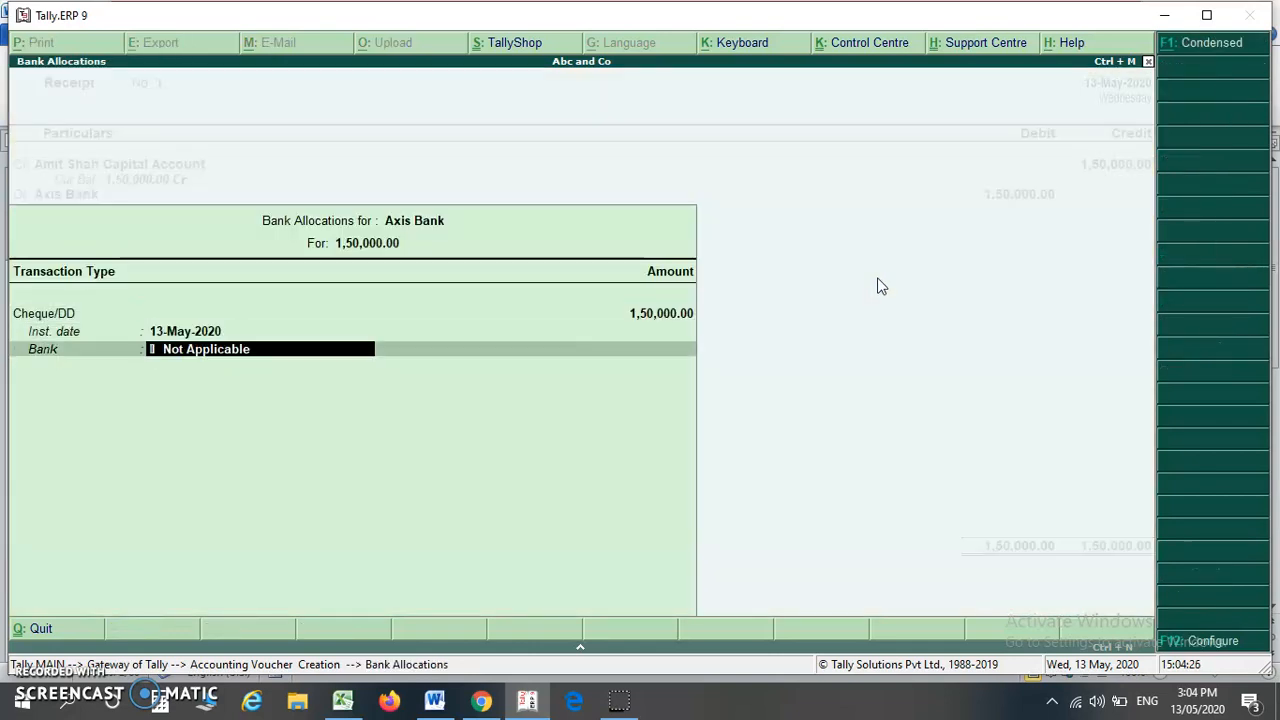
Add the narration "ch no 123" to the receipt voucher and save the voucher
text(ch no 123)
key(Return)
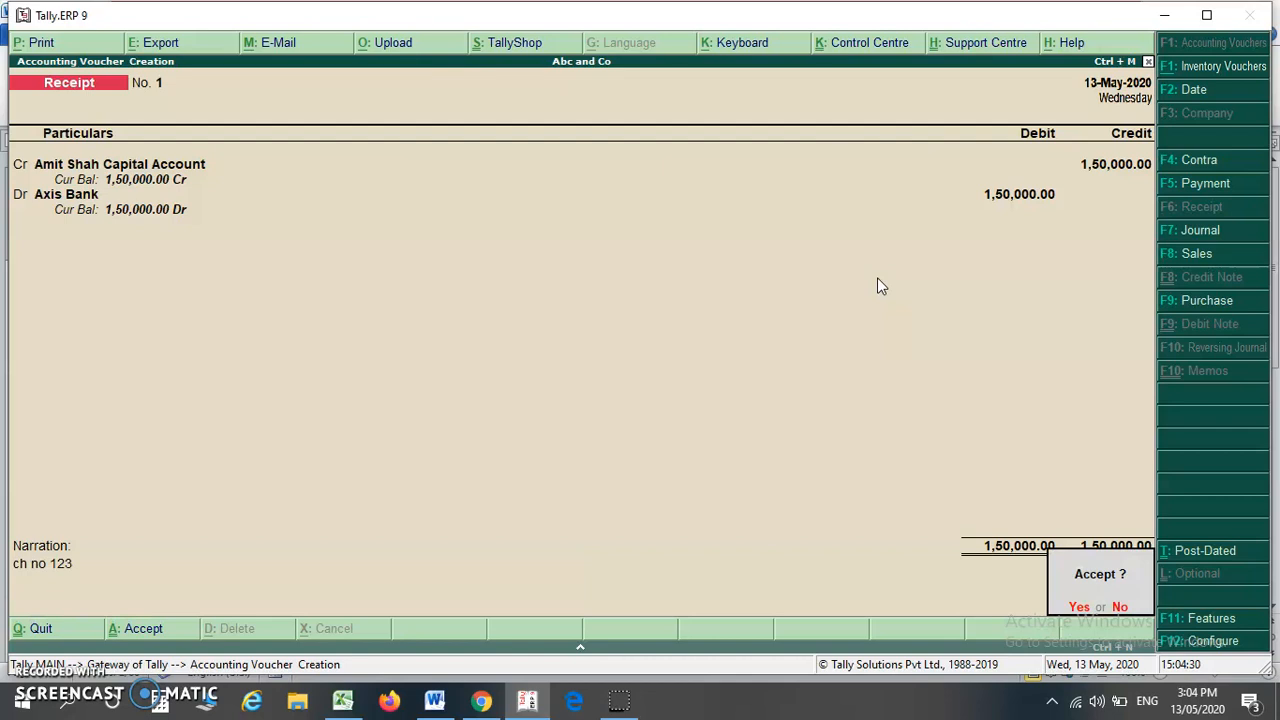
key(Return)
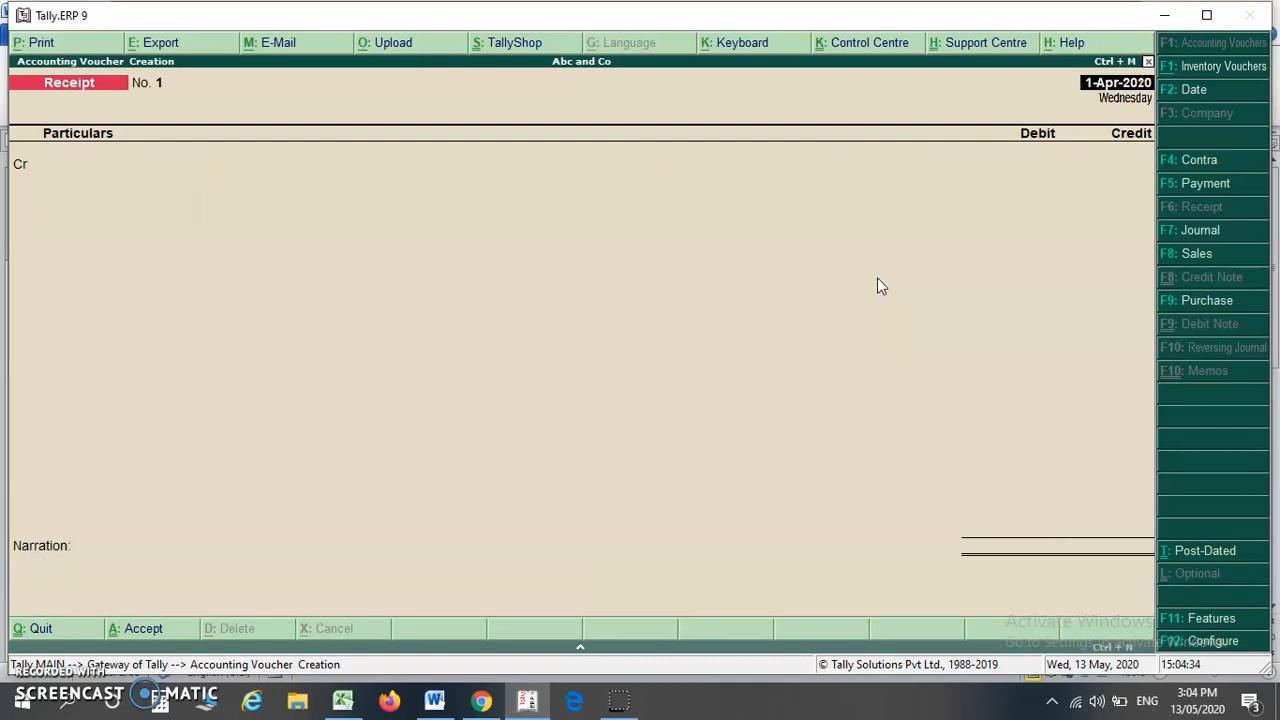
Start a Payment voucher and switch to Word to review the second transaction, the advance paid for a purchase order
click(1206, 185)
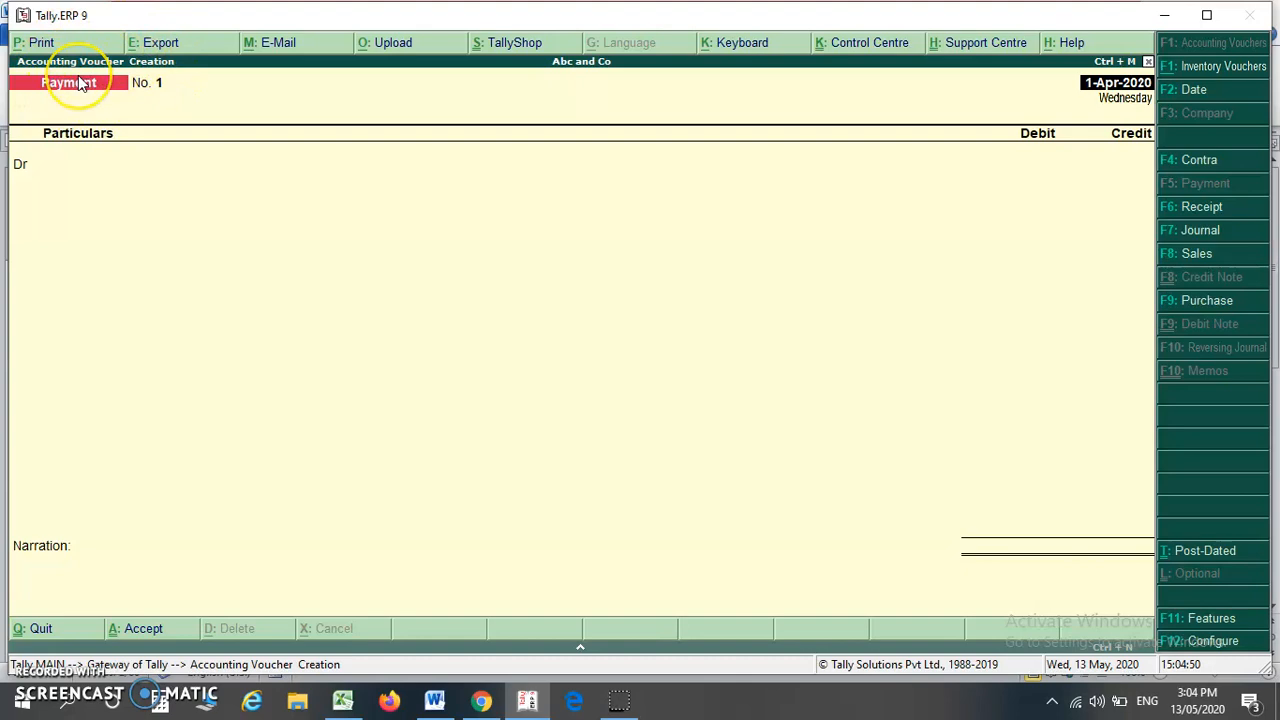
key(alt+Tab)
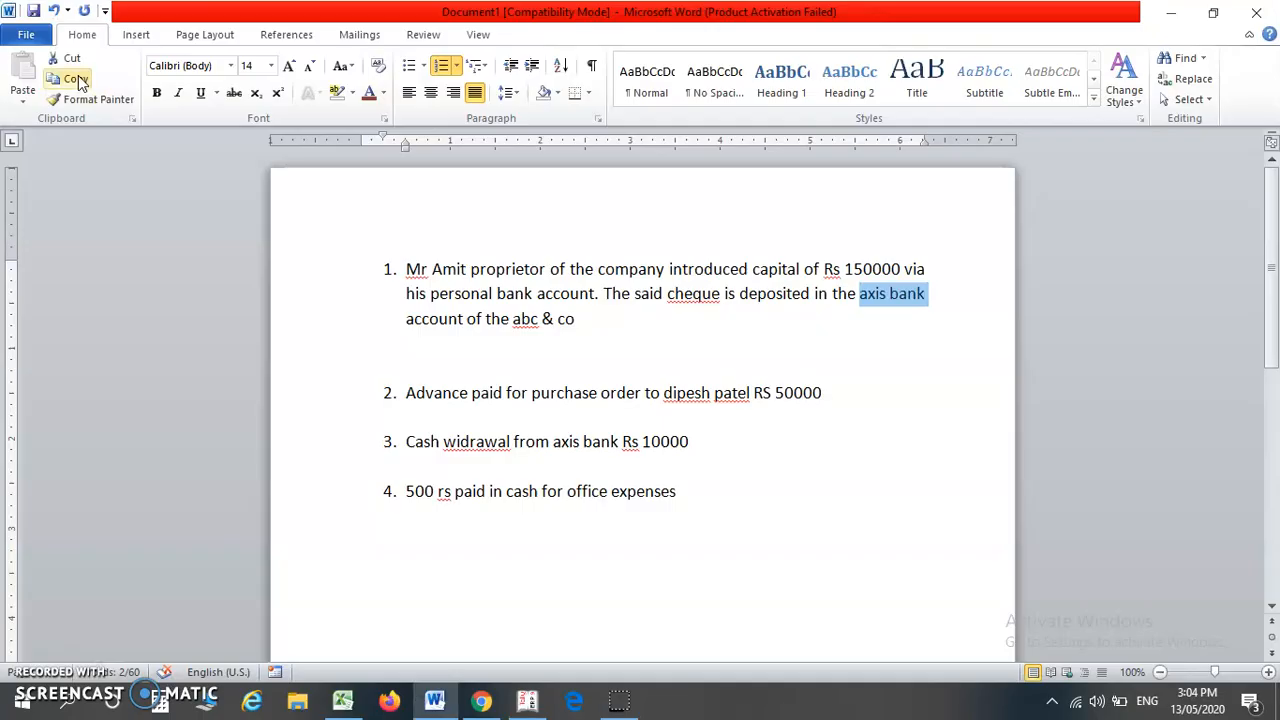
click(76, 79)
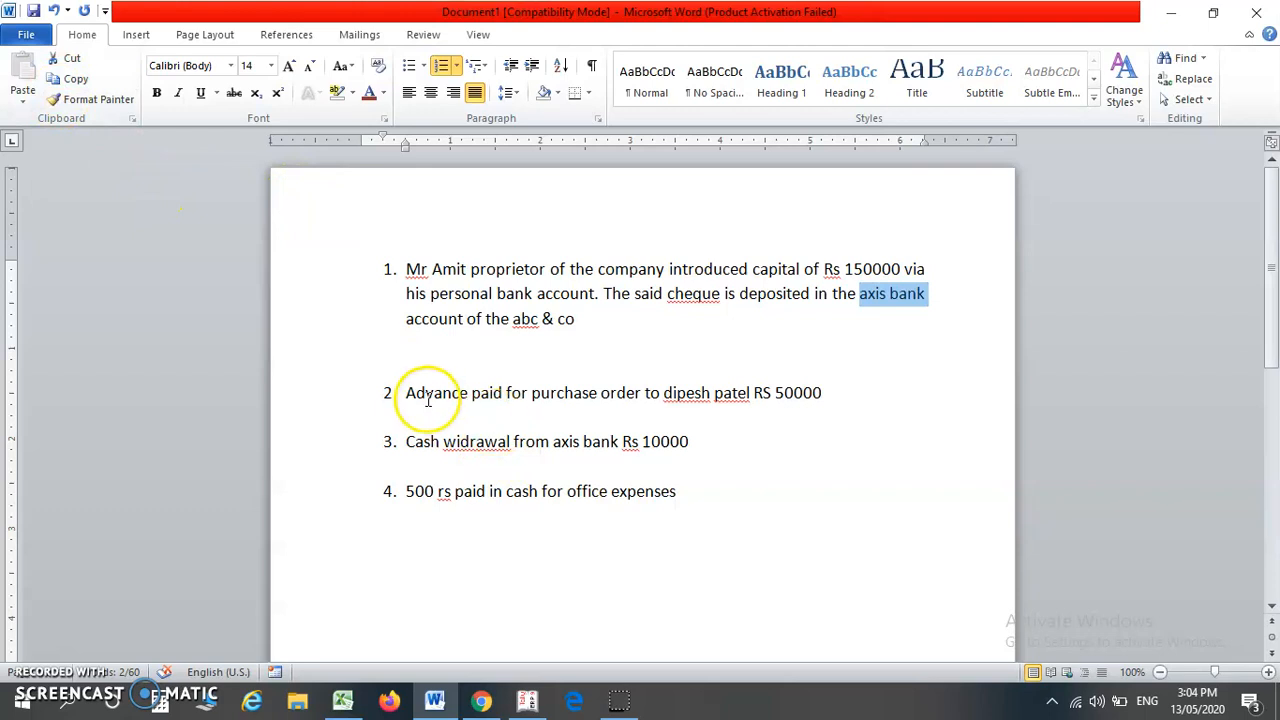
drag(456, 392, 566, 393)
drag(691, 402, 796, 403)
click(796, 403)
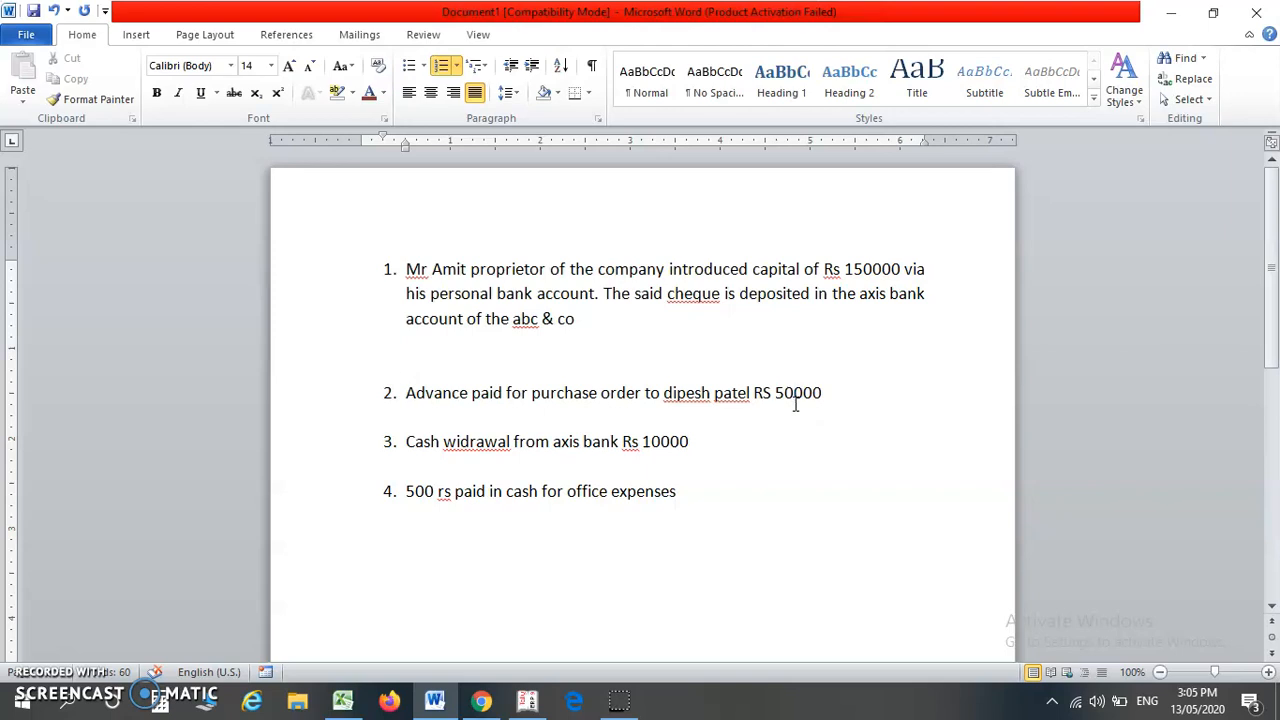
Return to Tally.ERP 9 and date the payment voucher 13-May-2020
key(alt+Tab)
text(1)
key(alt+Tab)
key(alt+Tab)
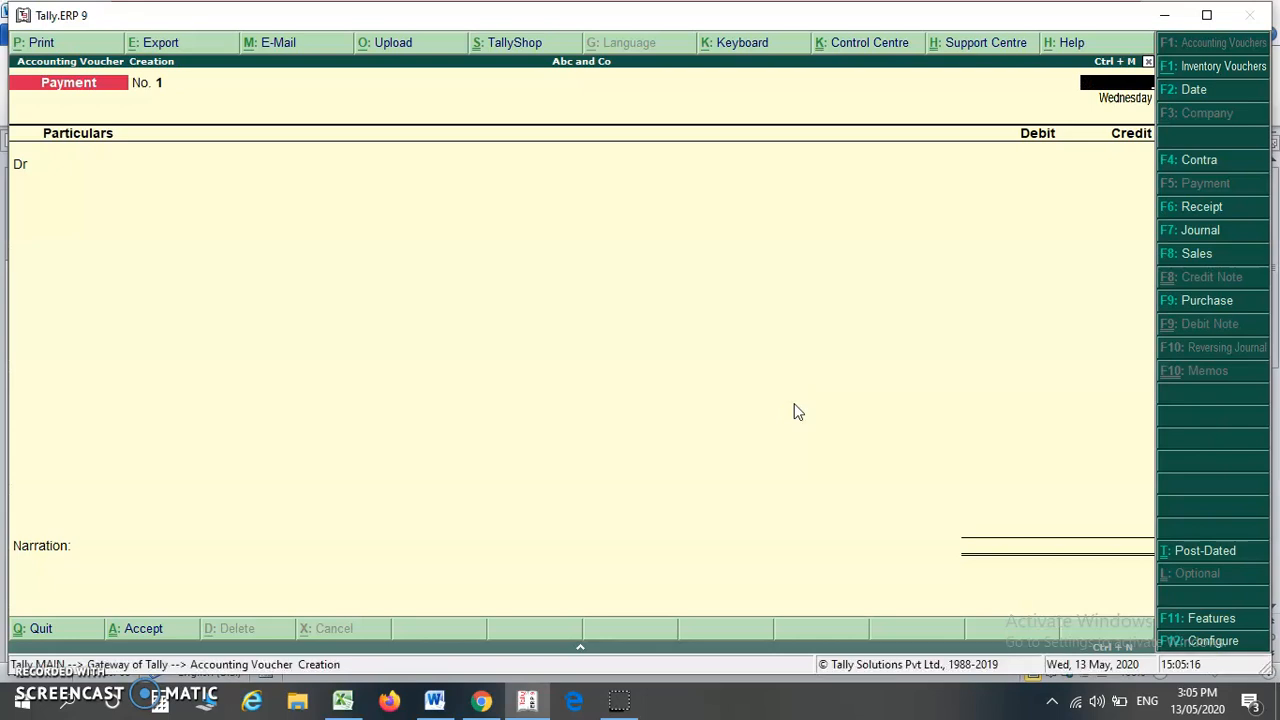
text(13.5)
key(Return)
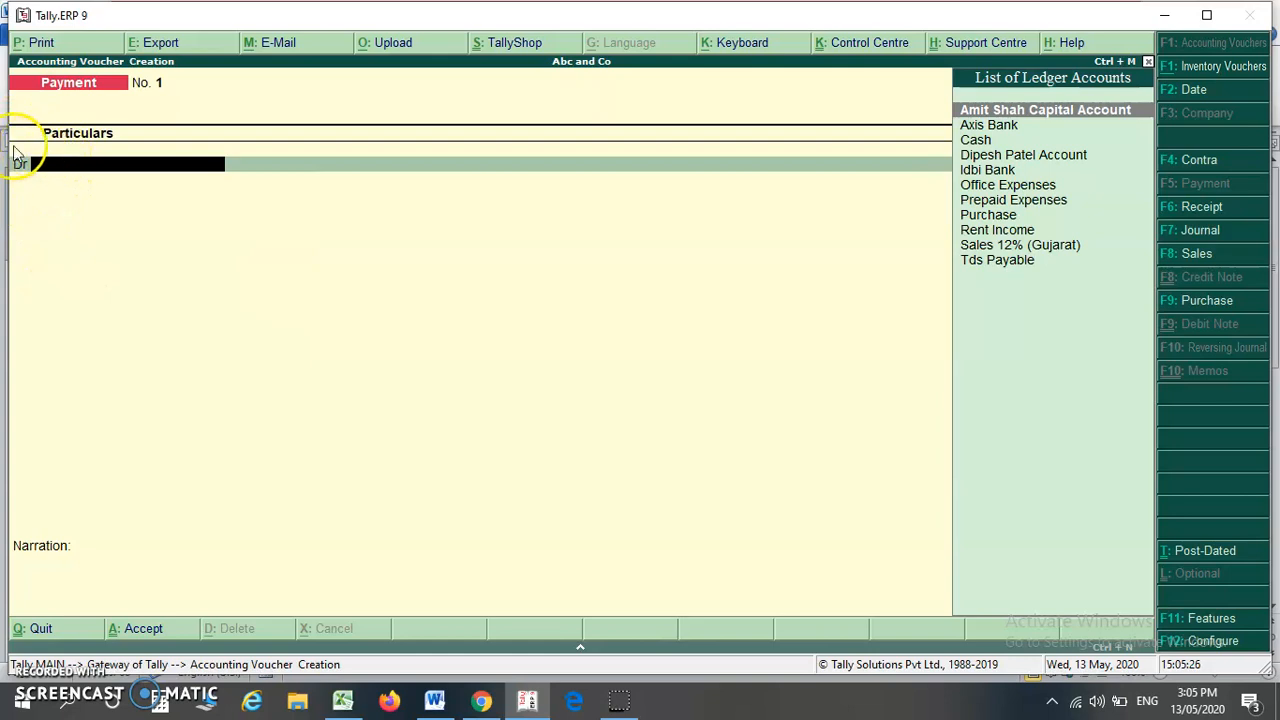
Debit the supplier's ledger account with 50000 in the payment voucher
key(Down)
key(Down)
key(Down)
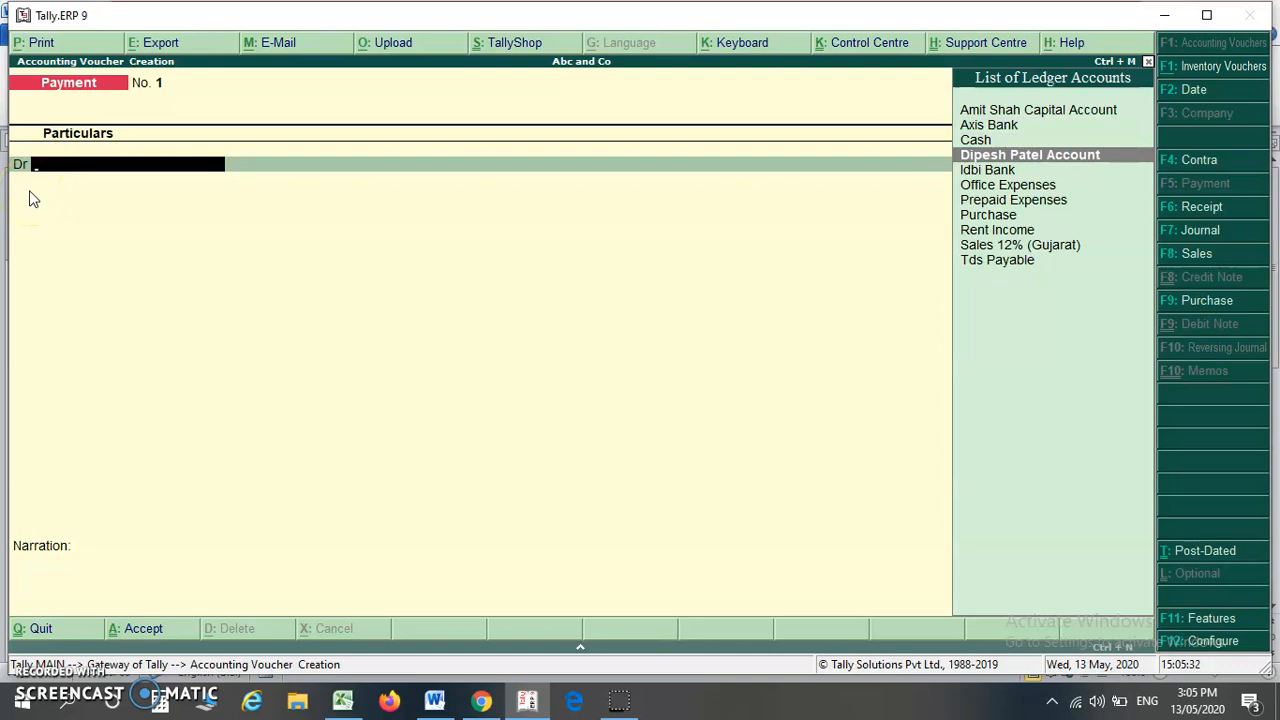
key(Return)
text(50000)
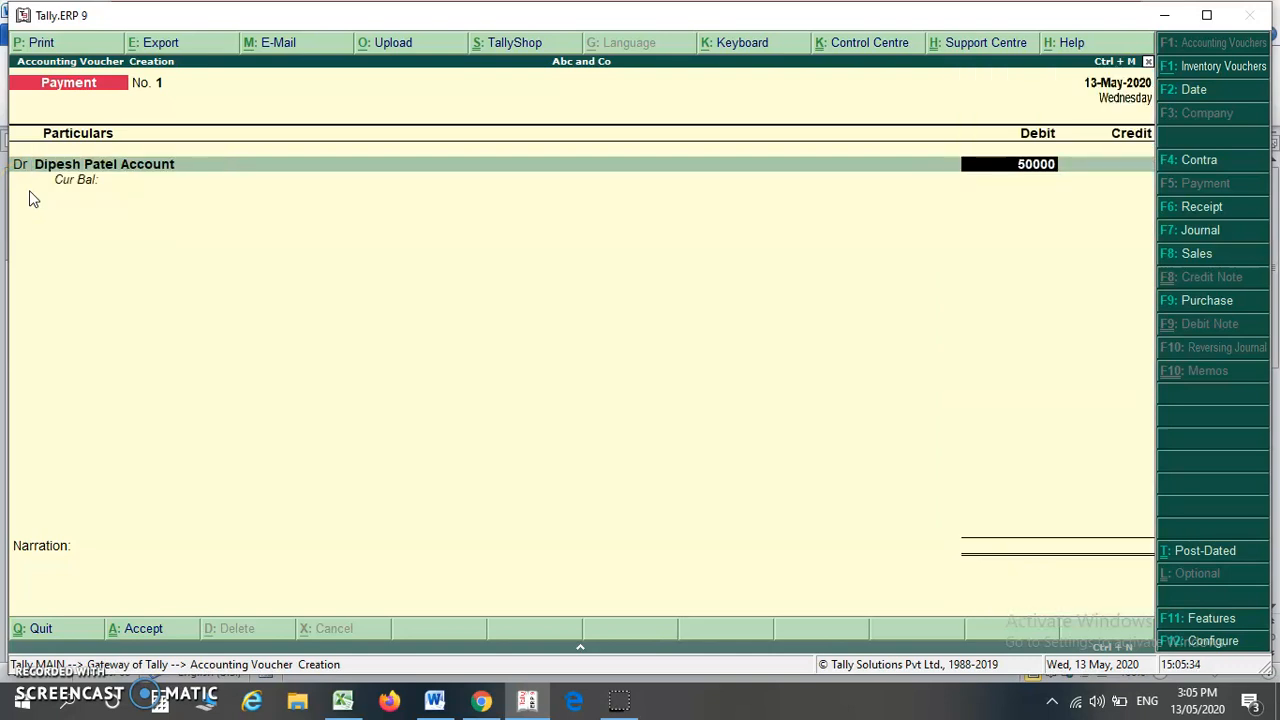
key(Return)
Credit Axis Bank with 50,000.00 to balance the payment voucher
key(Return)
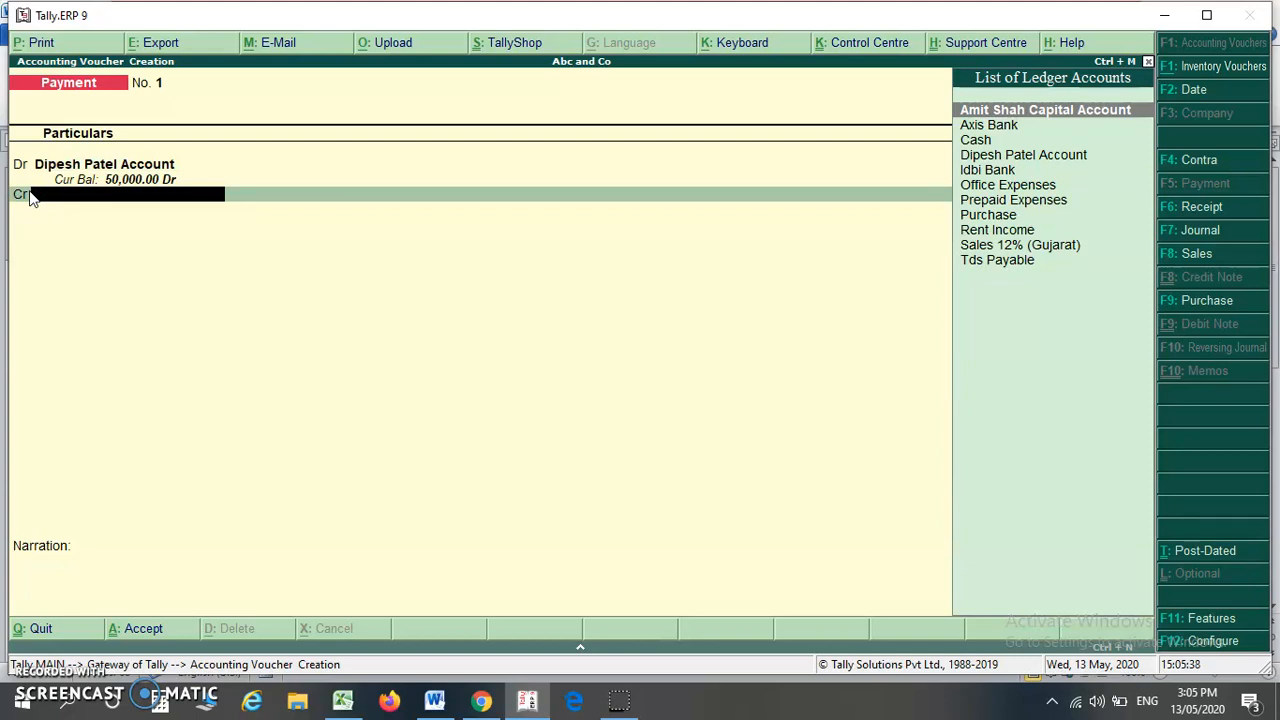
key(Down)
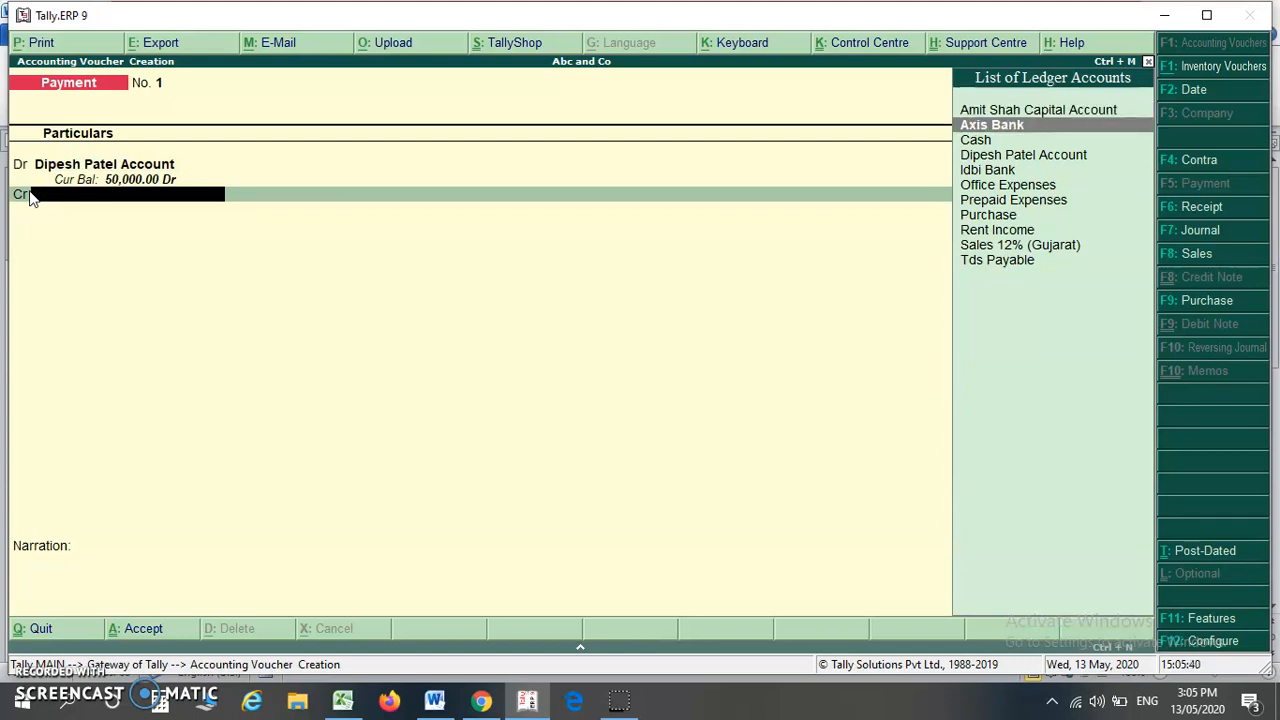
key(Return)
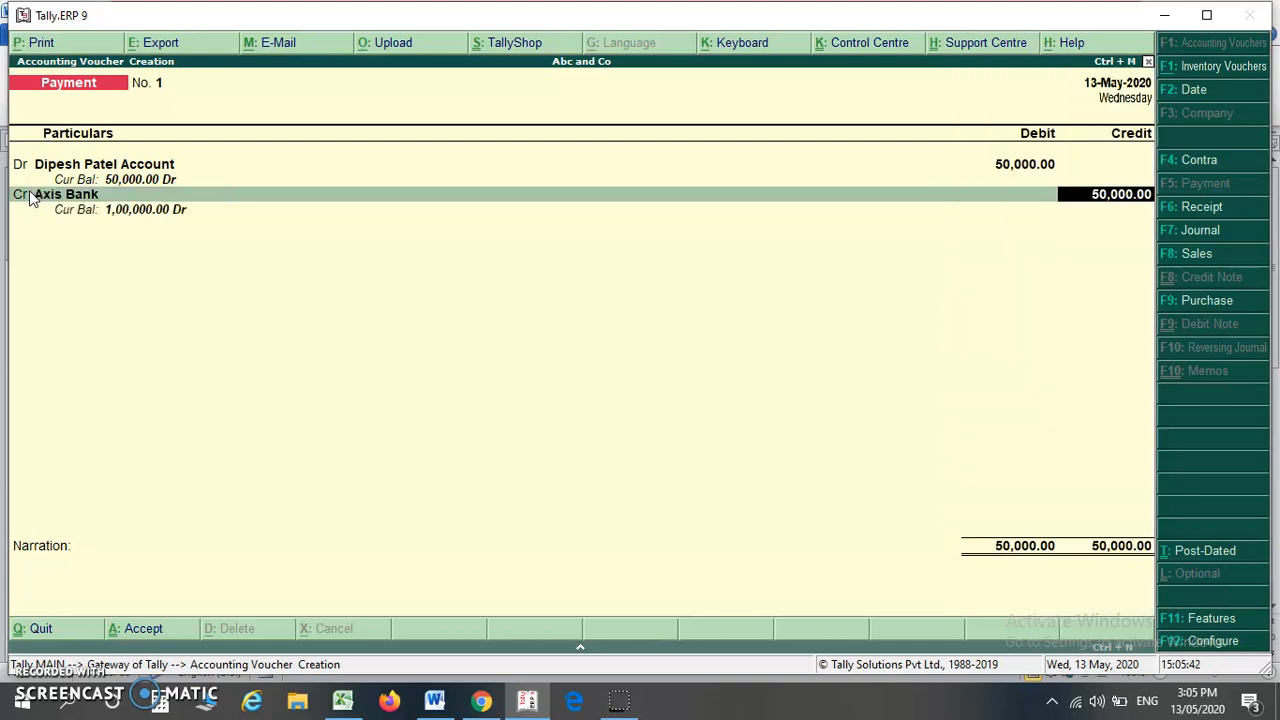
key(Return)
key(Return)
key(Return)
Add the narration "ch no 1" to the payment voucher and save the voucher
text(ch no 1)
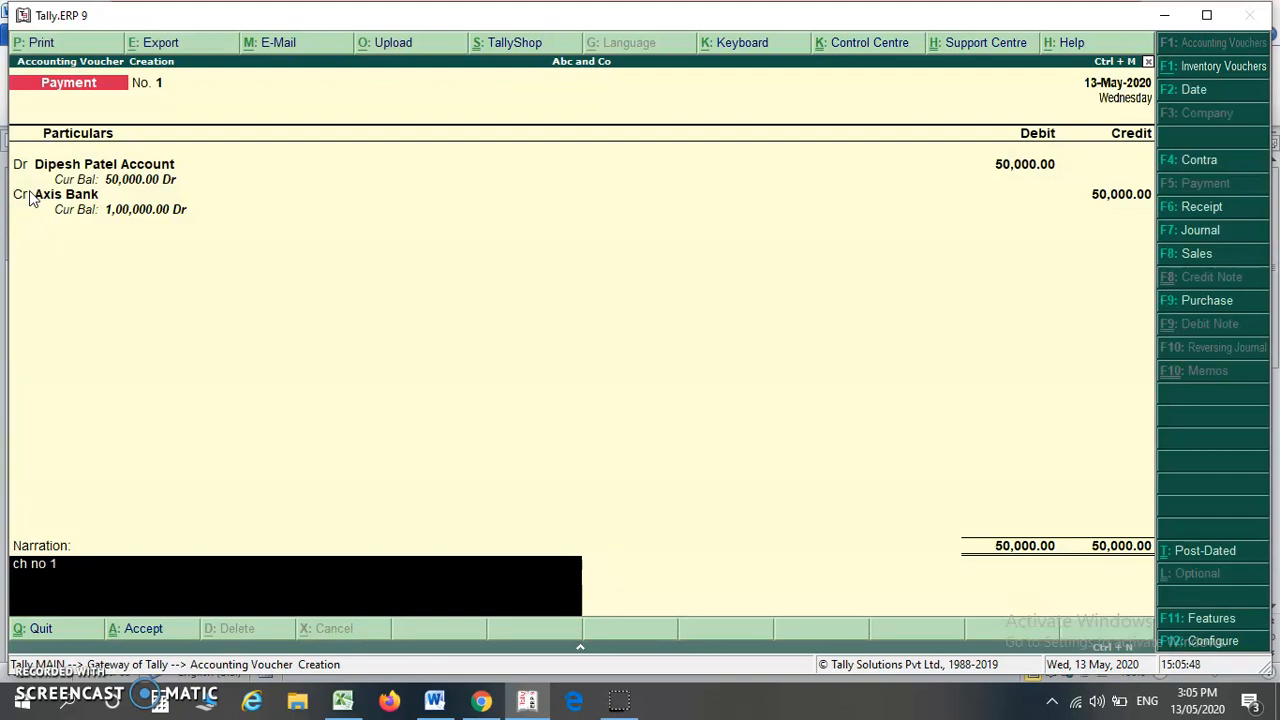
key(Return)
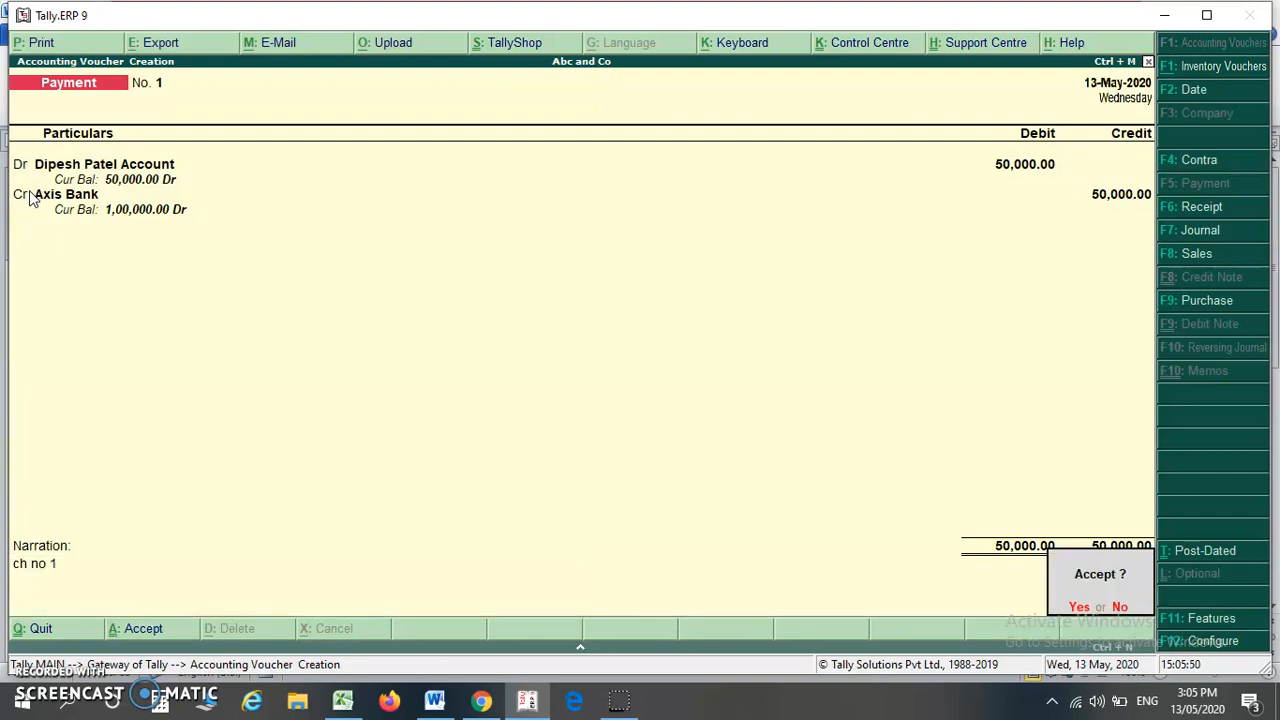
key(Return)
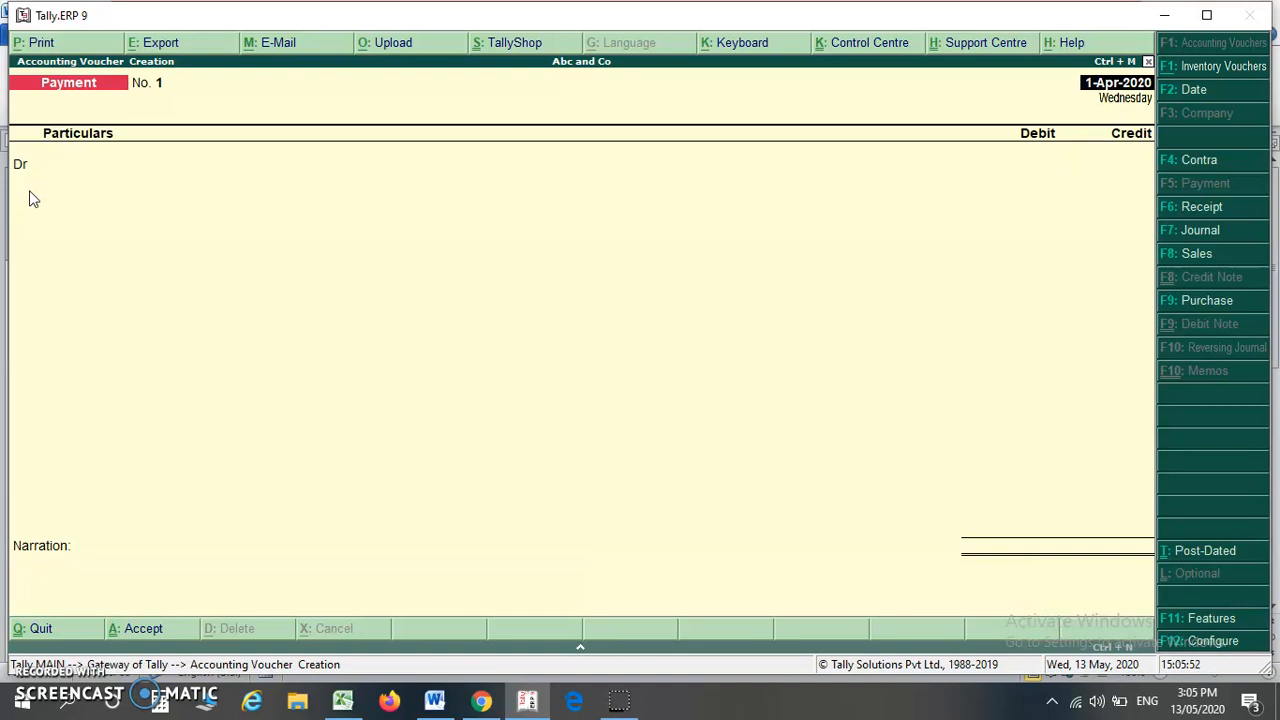
Check the third transaction in Word, then return to Tally.ERP 9 and start a Contra voucher
key(alt+Tab)
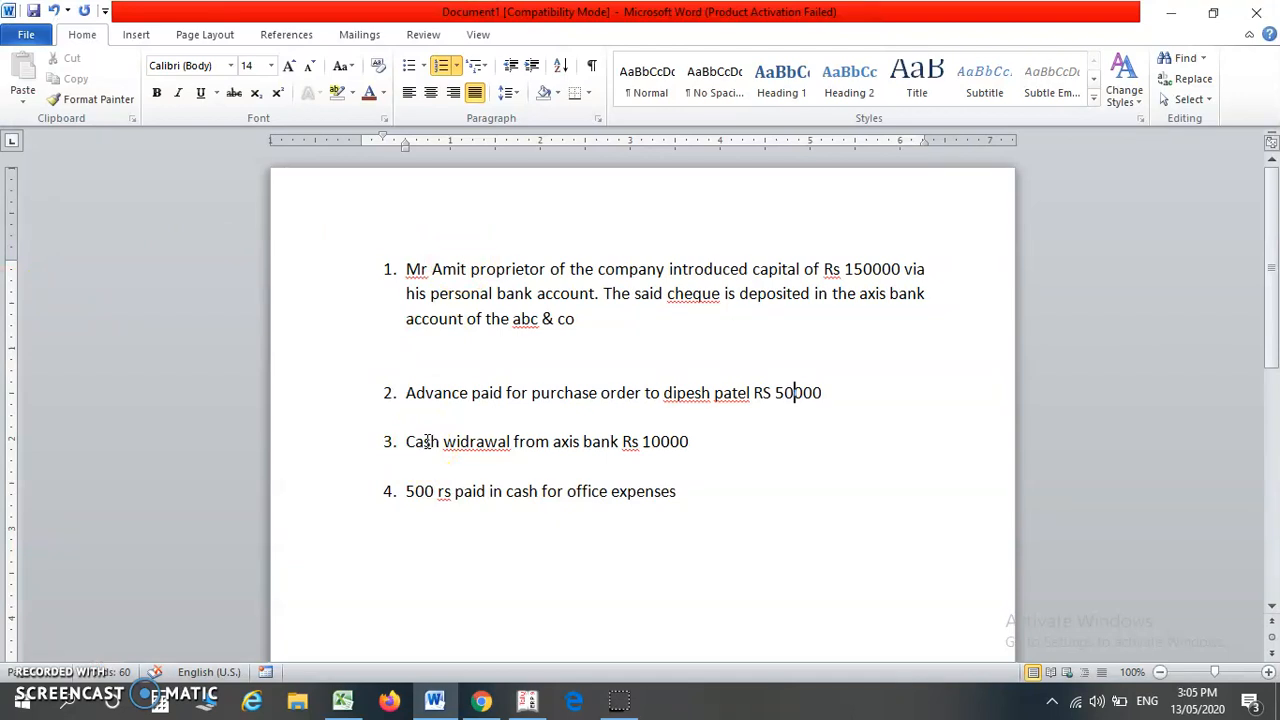
key(alt+Tab)
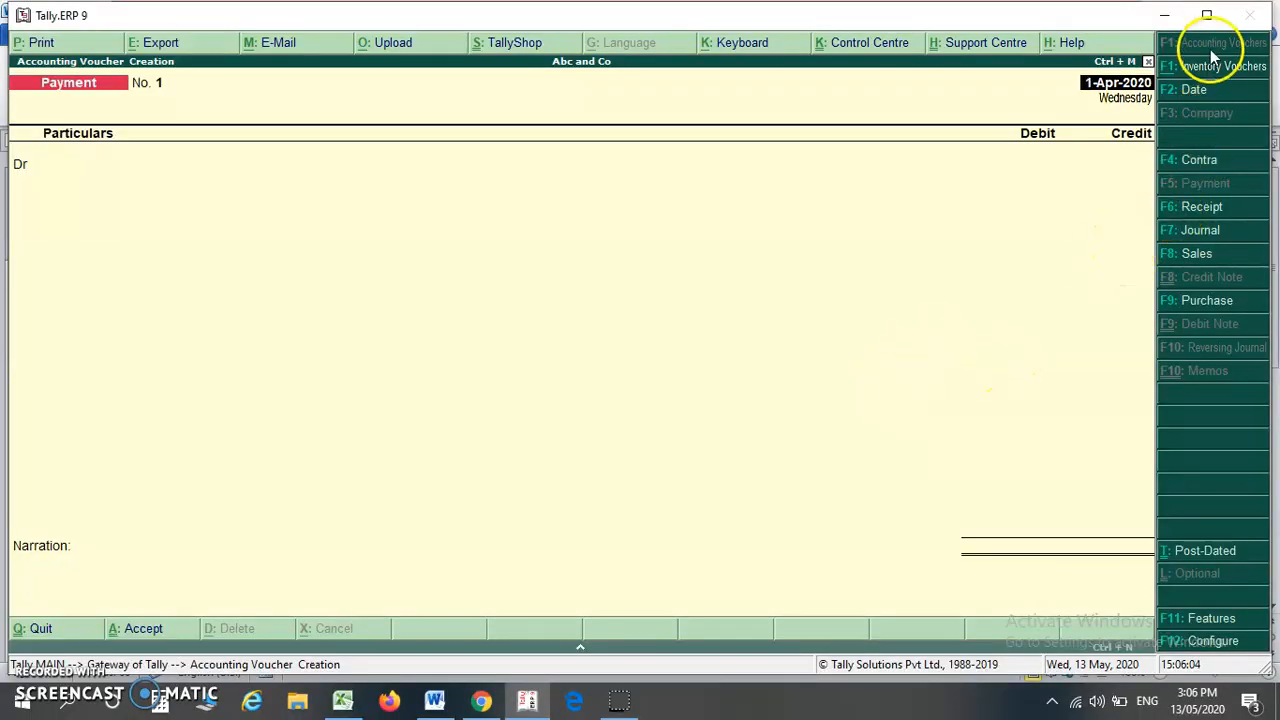
click(1200, 162)
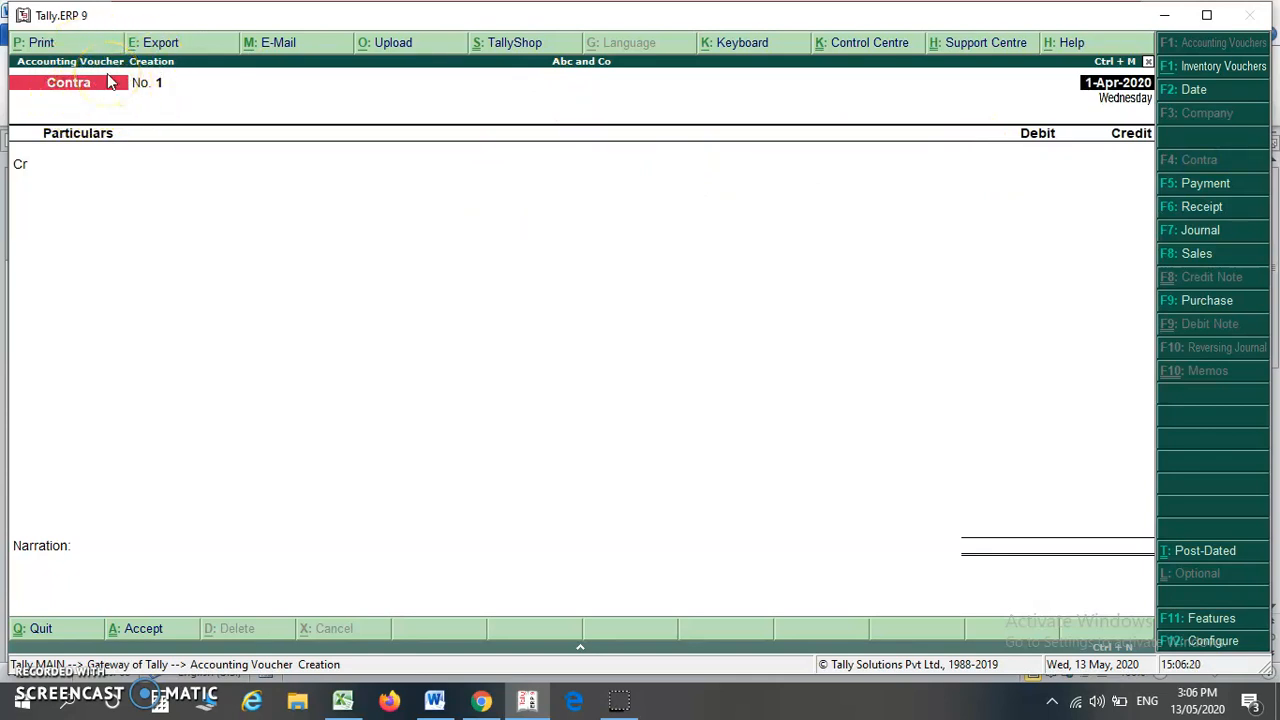
Switch to Word and review the third transaction, the cash withdrawal of Rs 10000 from Axis Bank
key(alt+Tab)
key(alt+Tab)
key(alt+Tab)
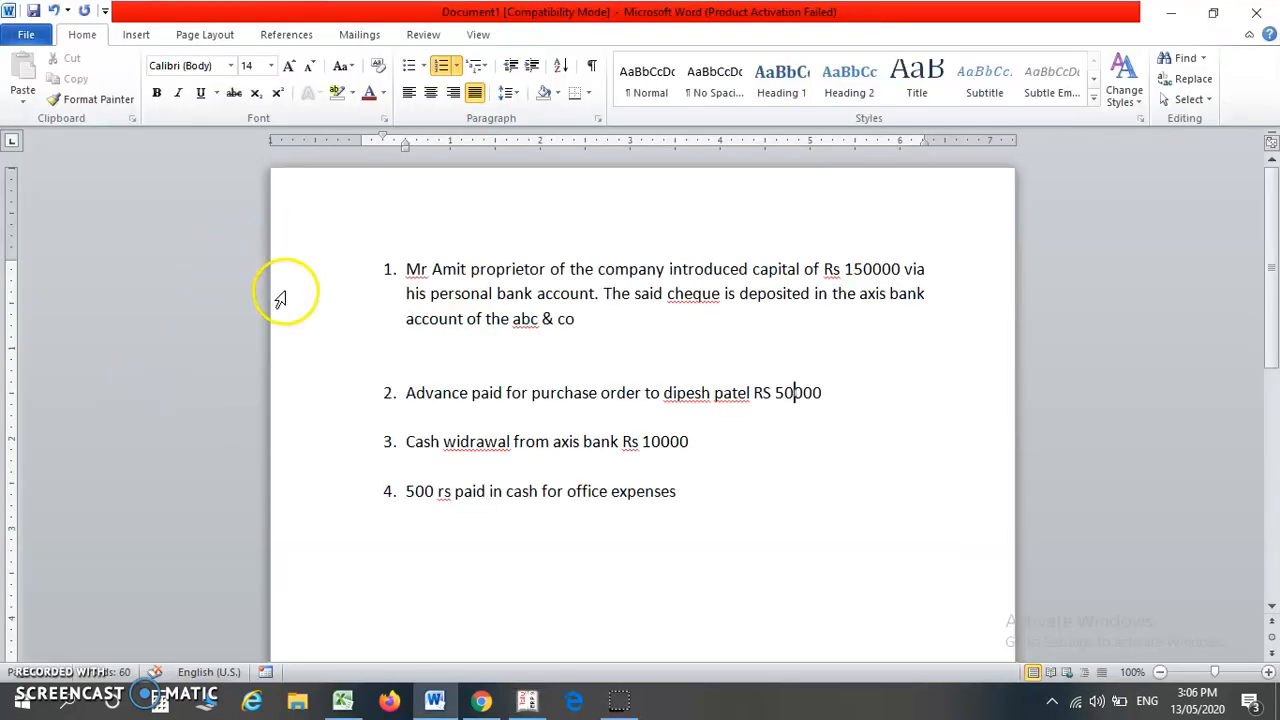
drag(406, 442, 628, 436)
click(660, 447)
double_click(660, 447)
click(697, 466)
click(727, 468)
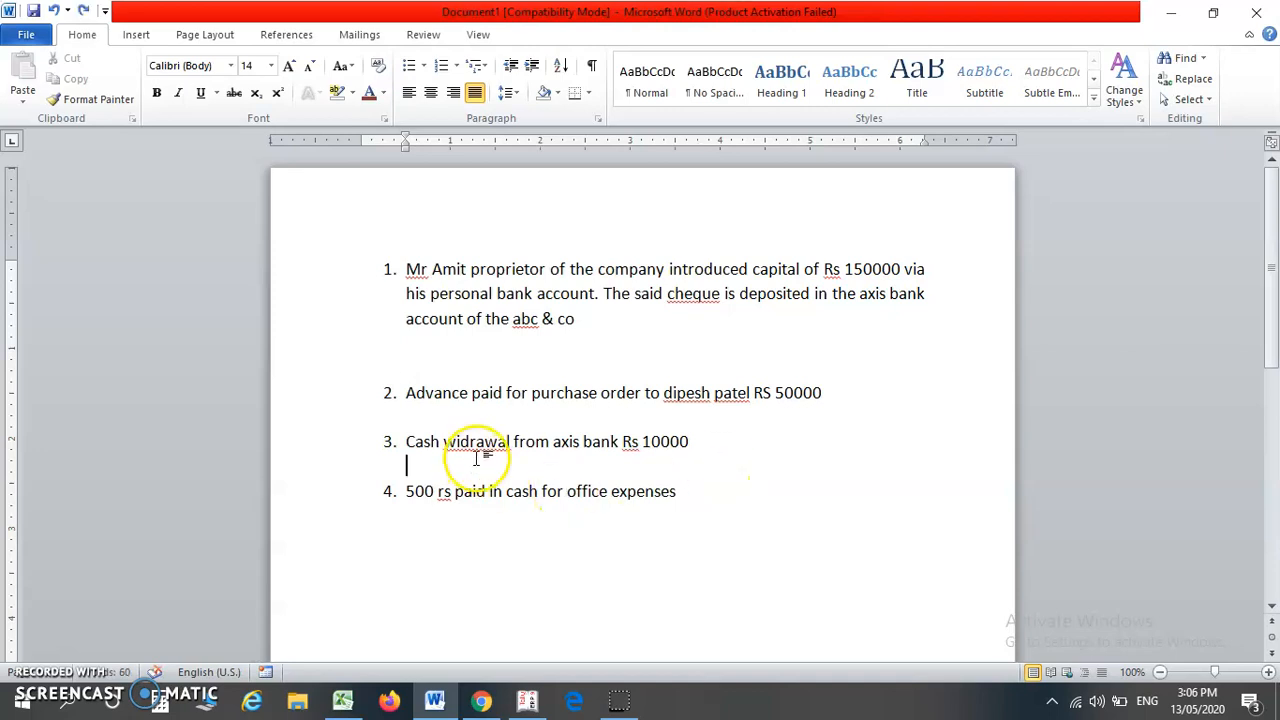
drag(554, 443, 686, 443)
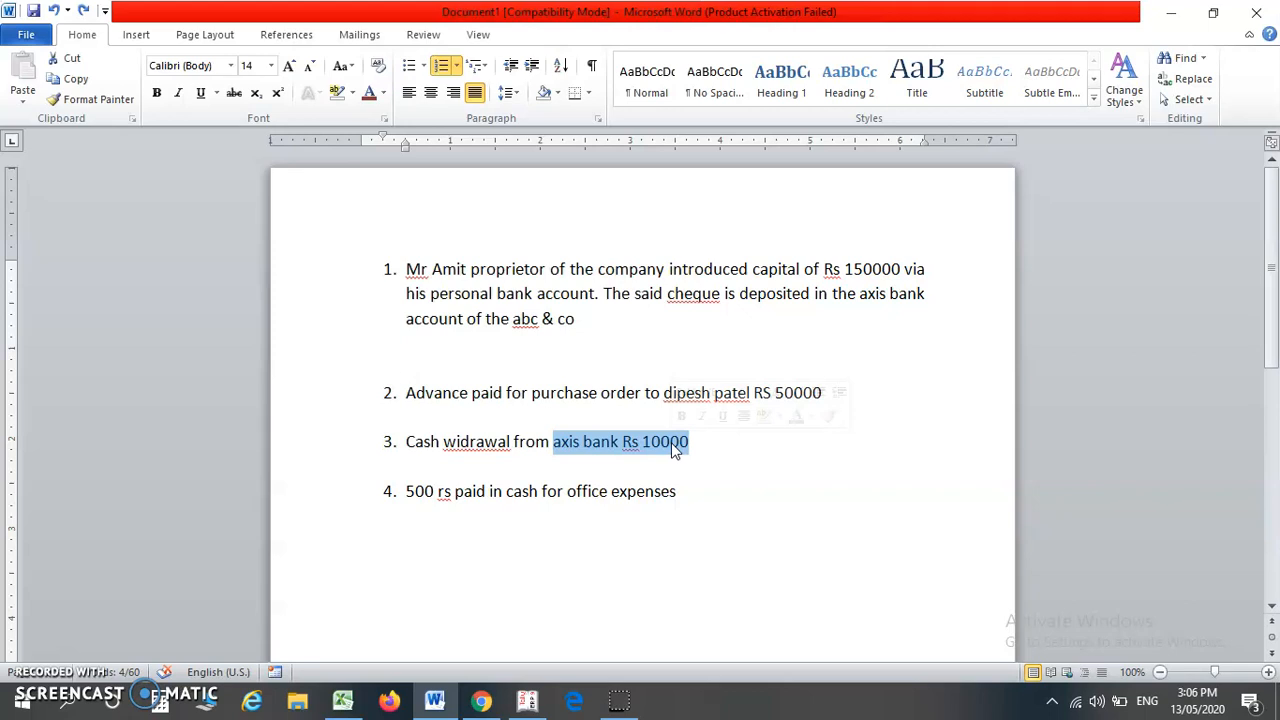
Return to Tally.ERP 9 and date the contra voucher 13-May-2020
key(alt+Tab)
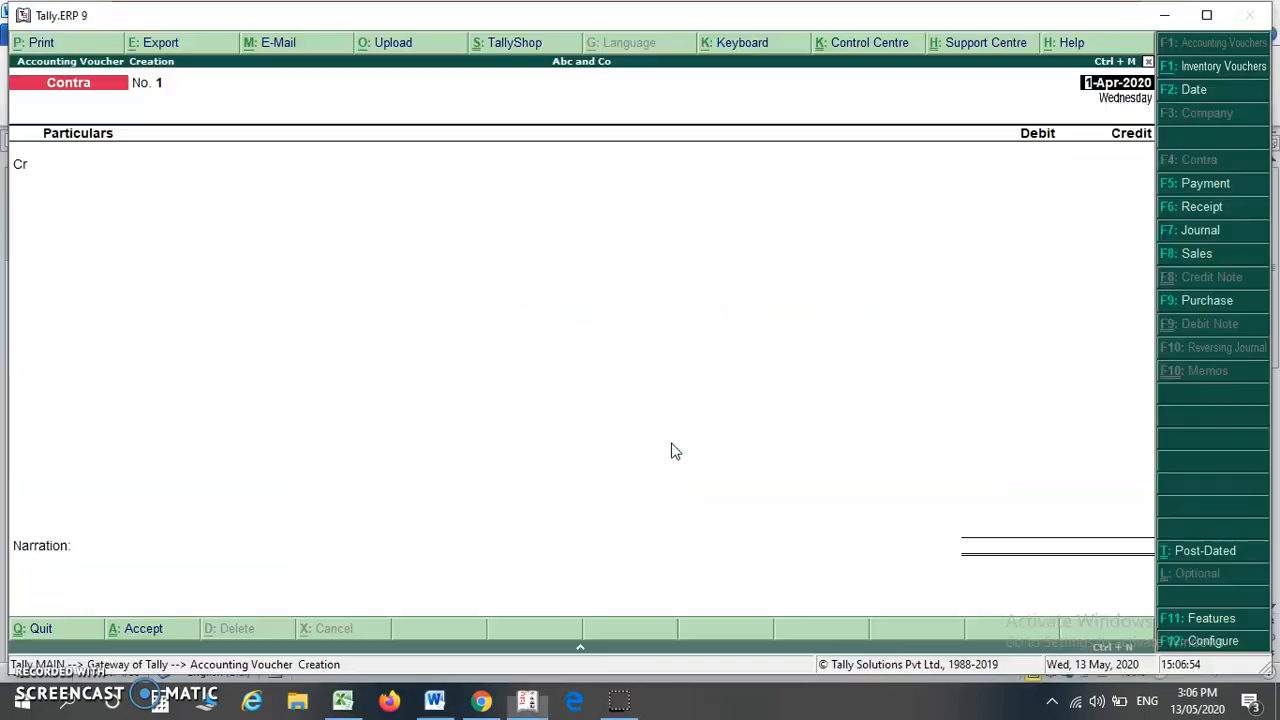
text(13.5)
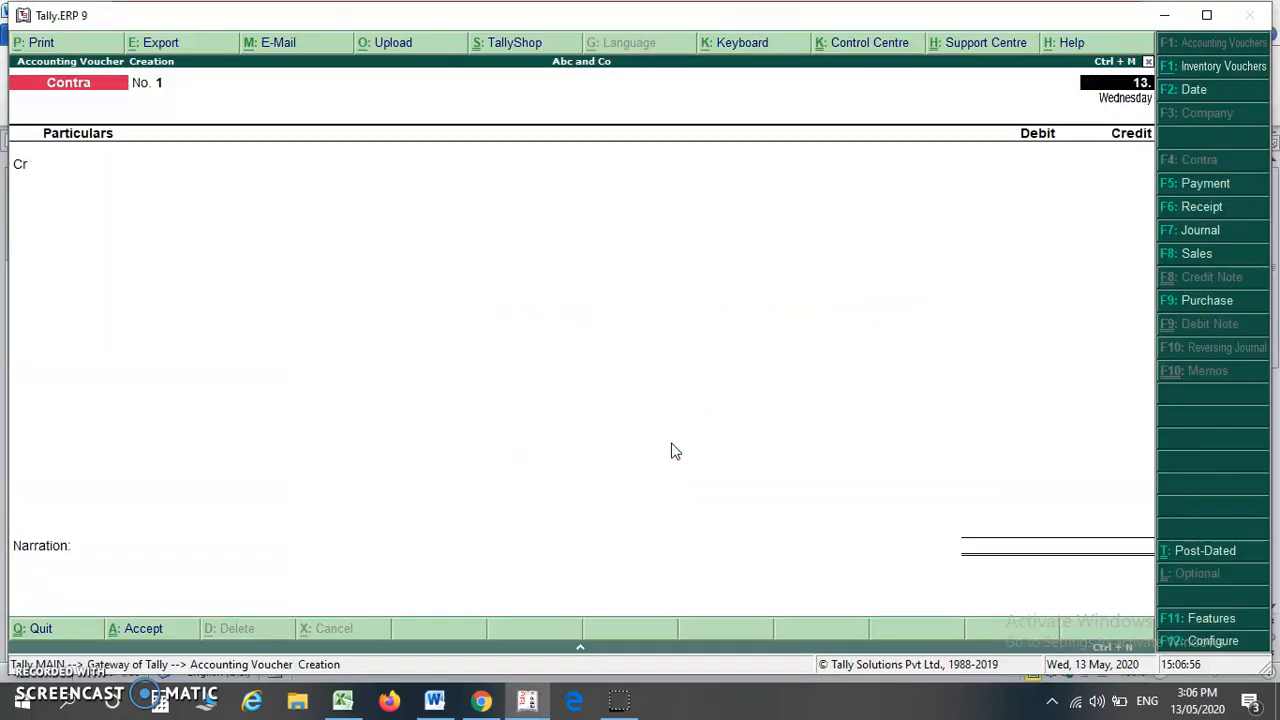
key(Return)
Credit Axis Bank with 10000 in the contra voucher
key(Down)
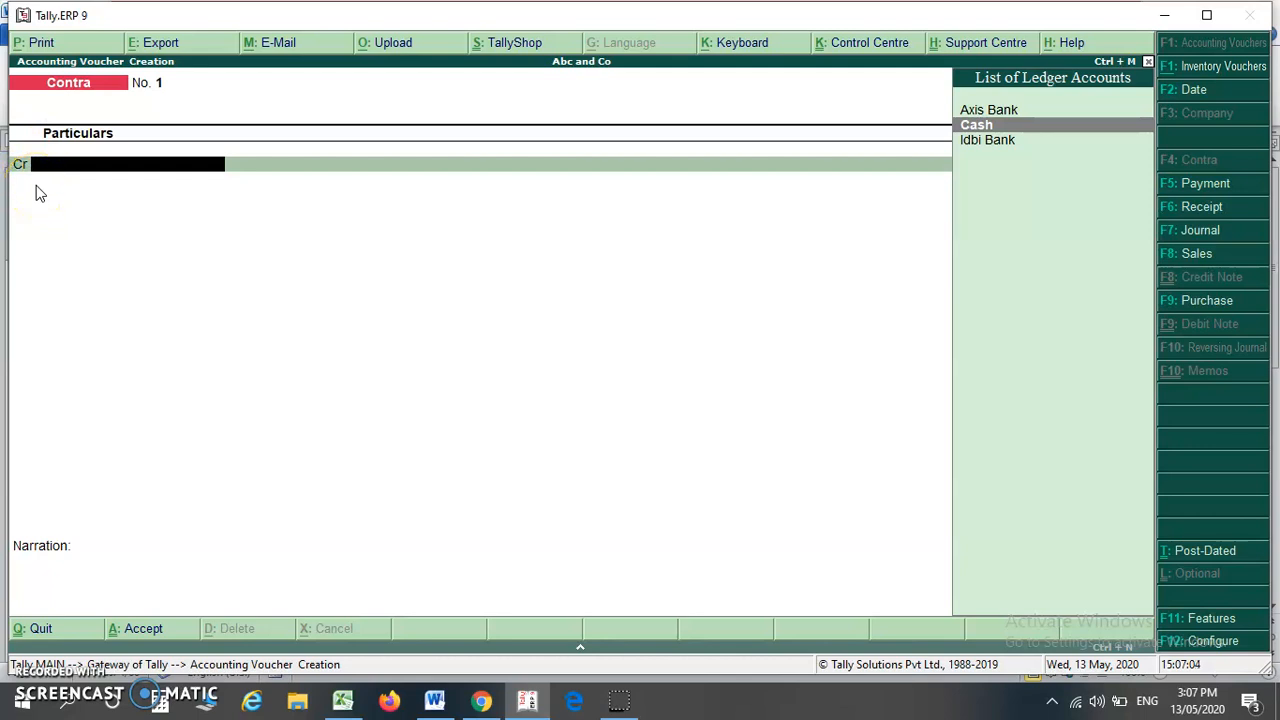
key(Up)
key(Return)
text(10000)
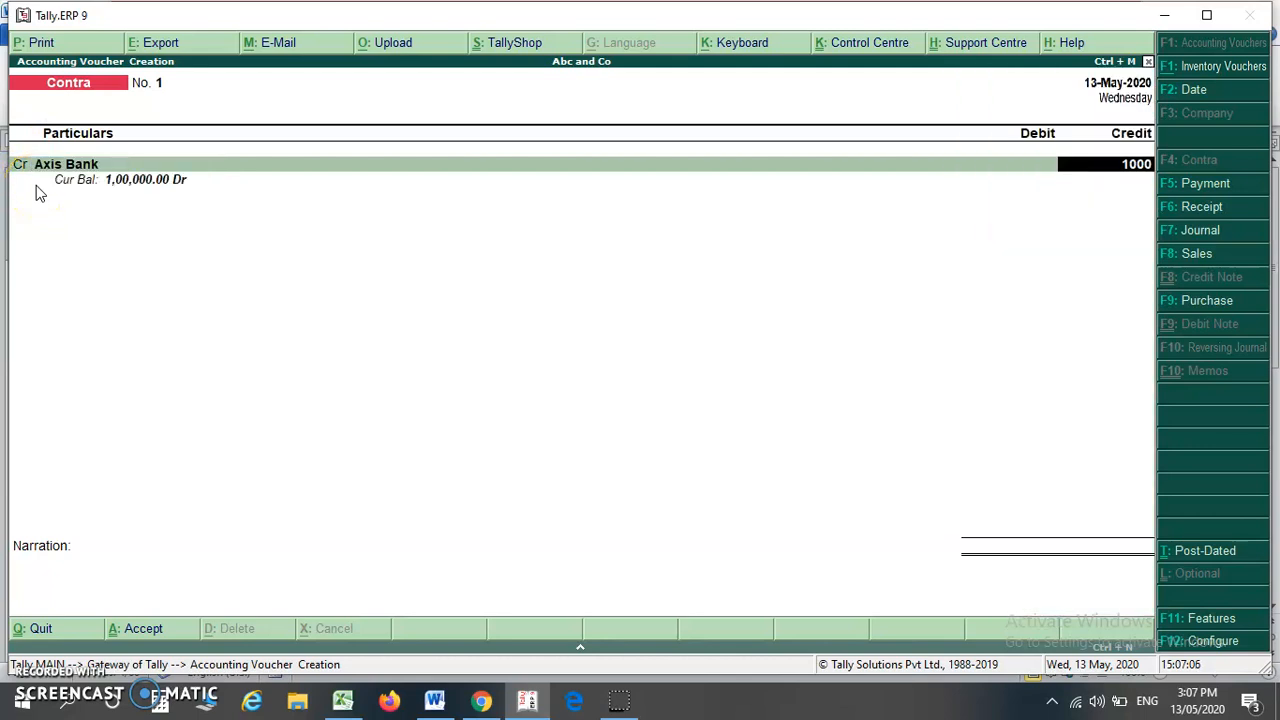
key(Return)
key(Return)
Debit Cash with 10,000.00 to balance the contra voucher
key(Return)
key(Down)
key(Return)
key(Return)
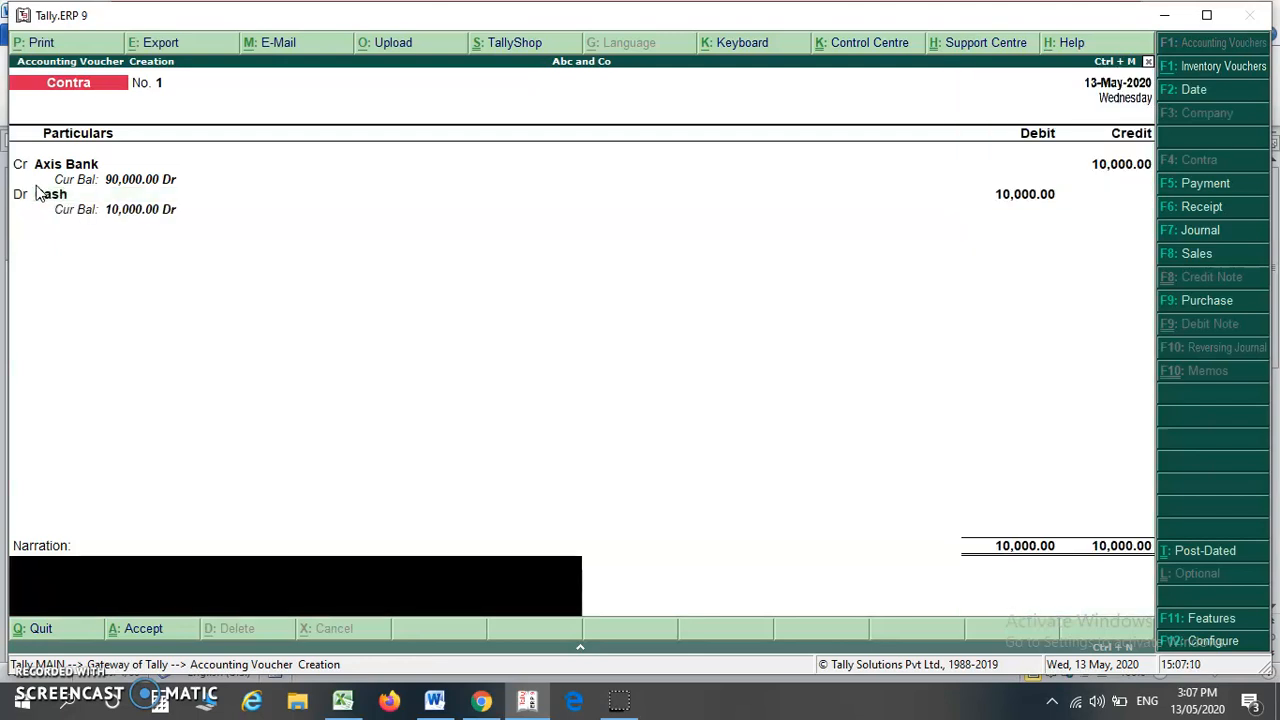
Add the narration "ch no 2" to the contra voucher and save the voucher
text(ch no 2)
key(Return)
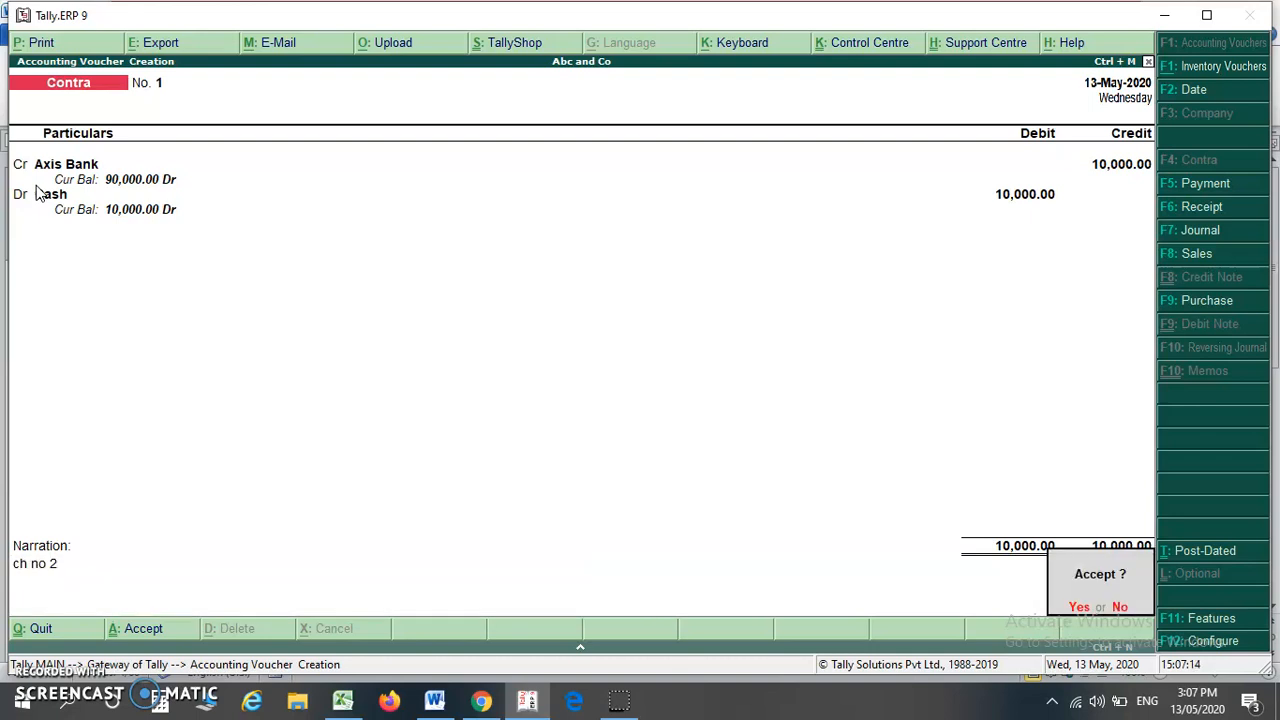
key(Return)
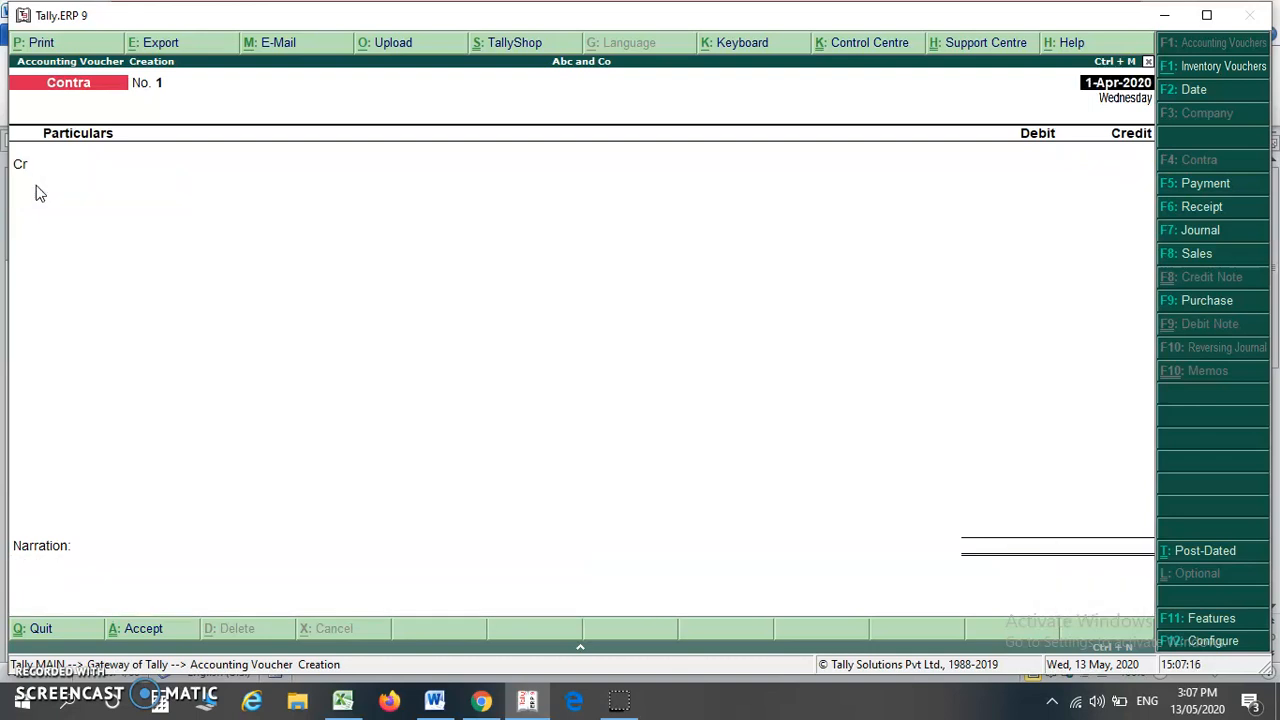
Check the fourth transaction in the Word document, the cash payment for office expenses, and return to Tally.ERP 9
key(Return)
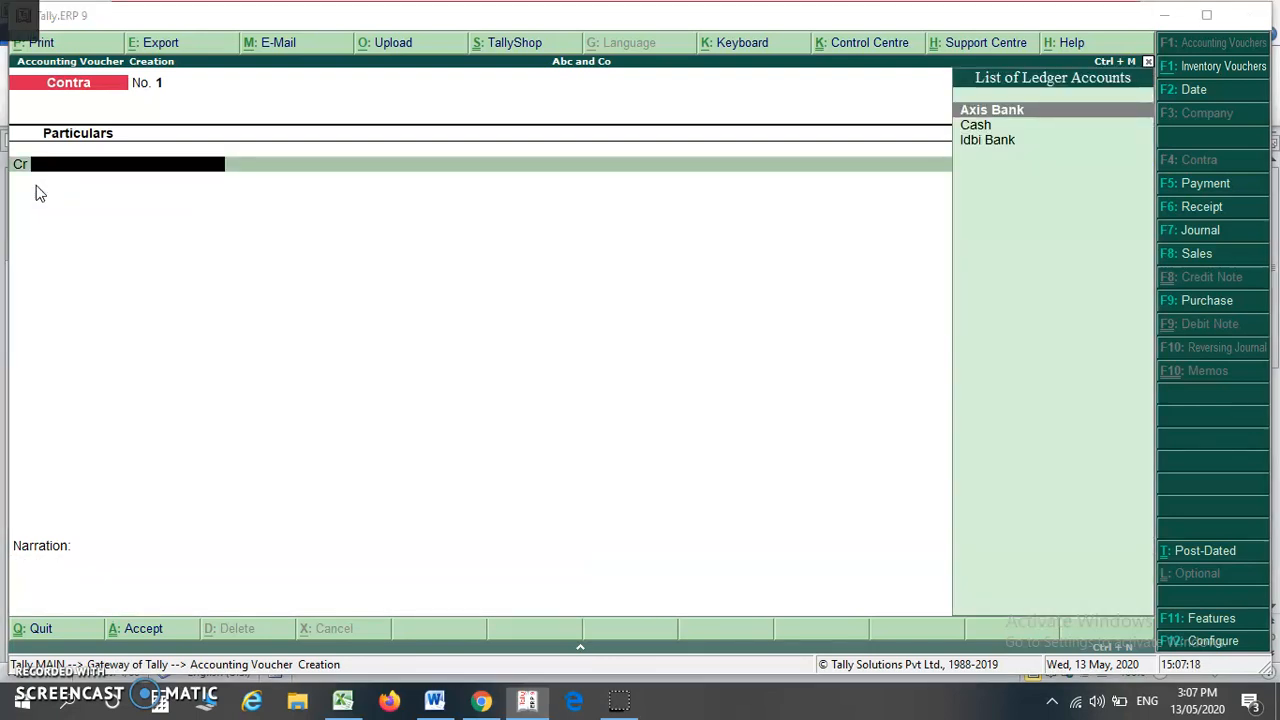
key(alt+Tab)
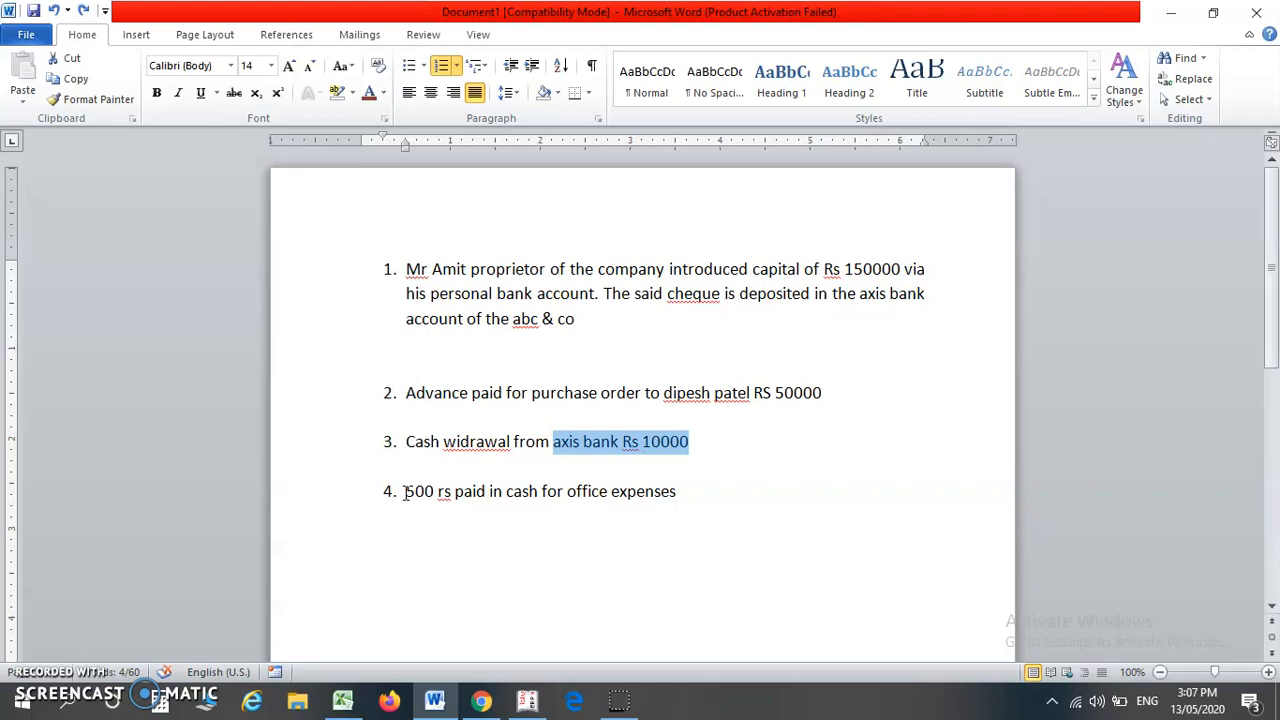
key(alt+Tab)
Switch to a new Payment voucher and date it 13-May-2020
key(F2)
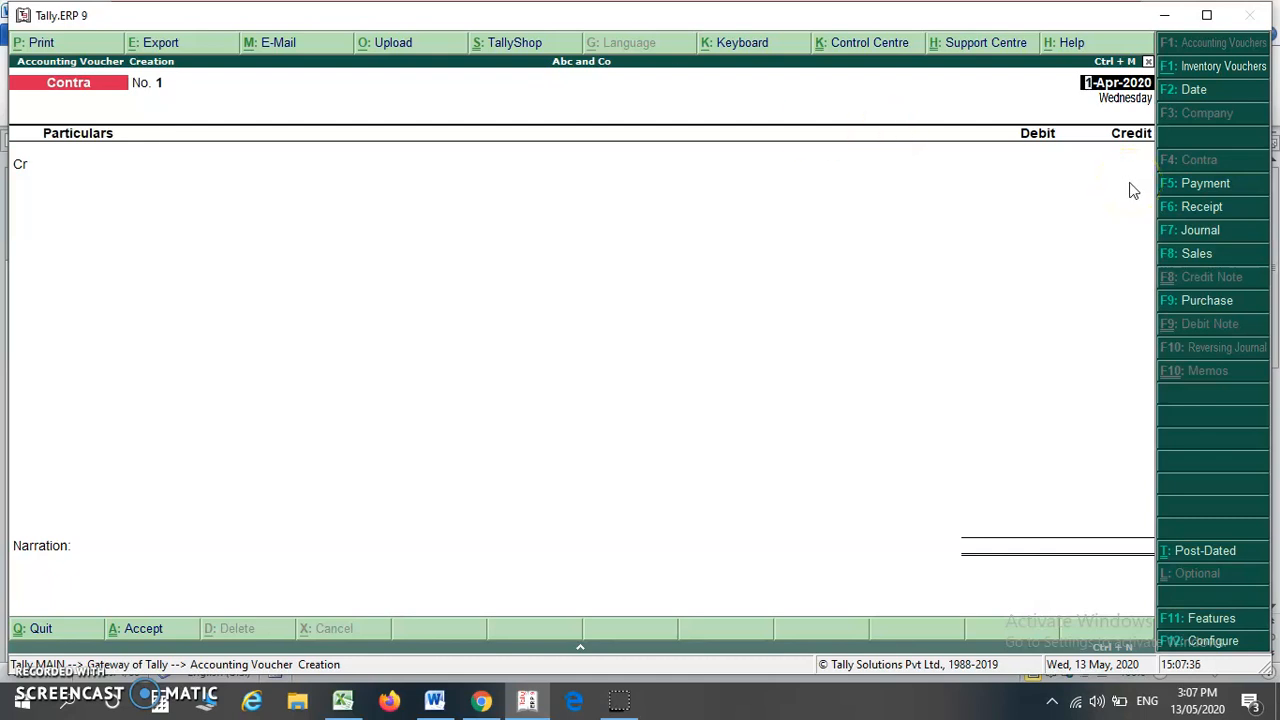
click(1203, 196)
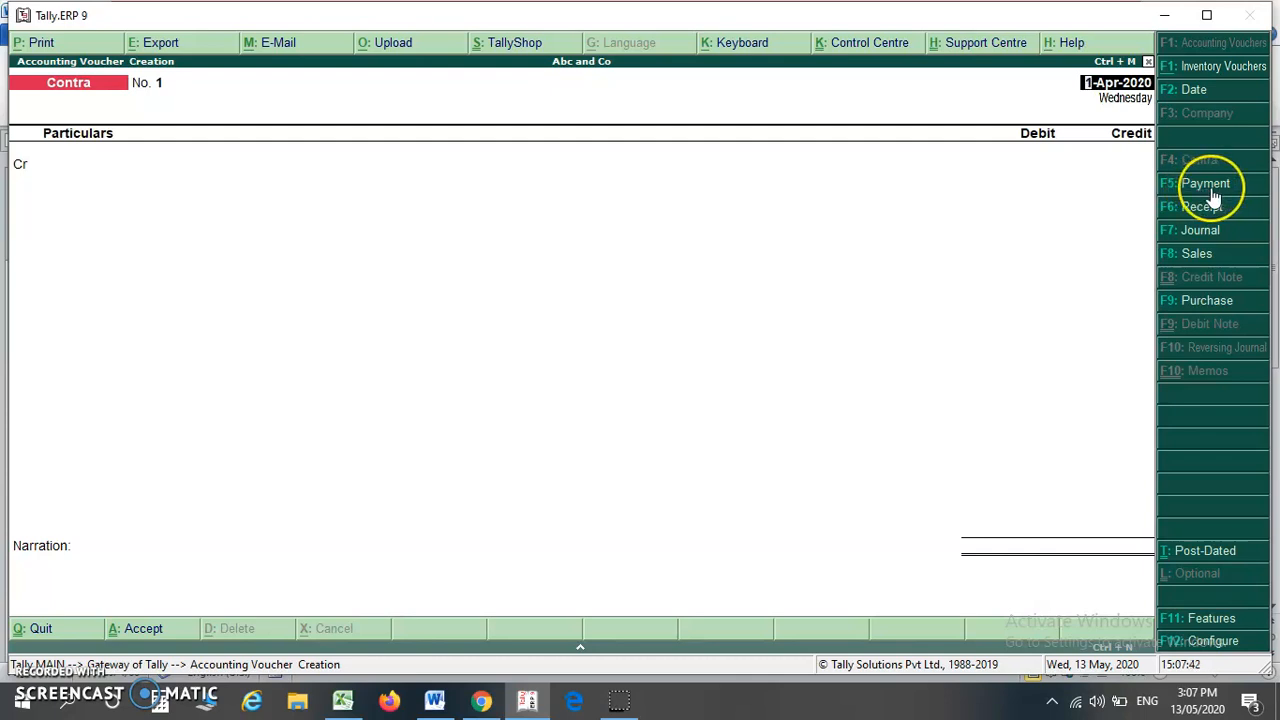
click(1212, 196)
text(13.5)
key(Return)
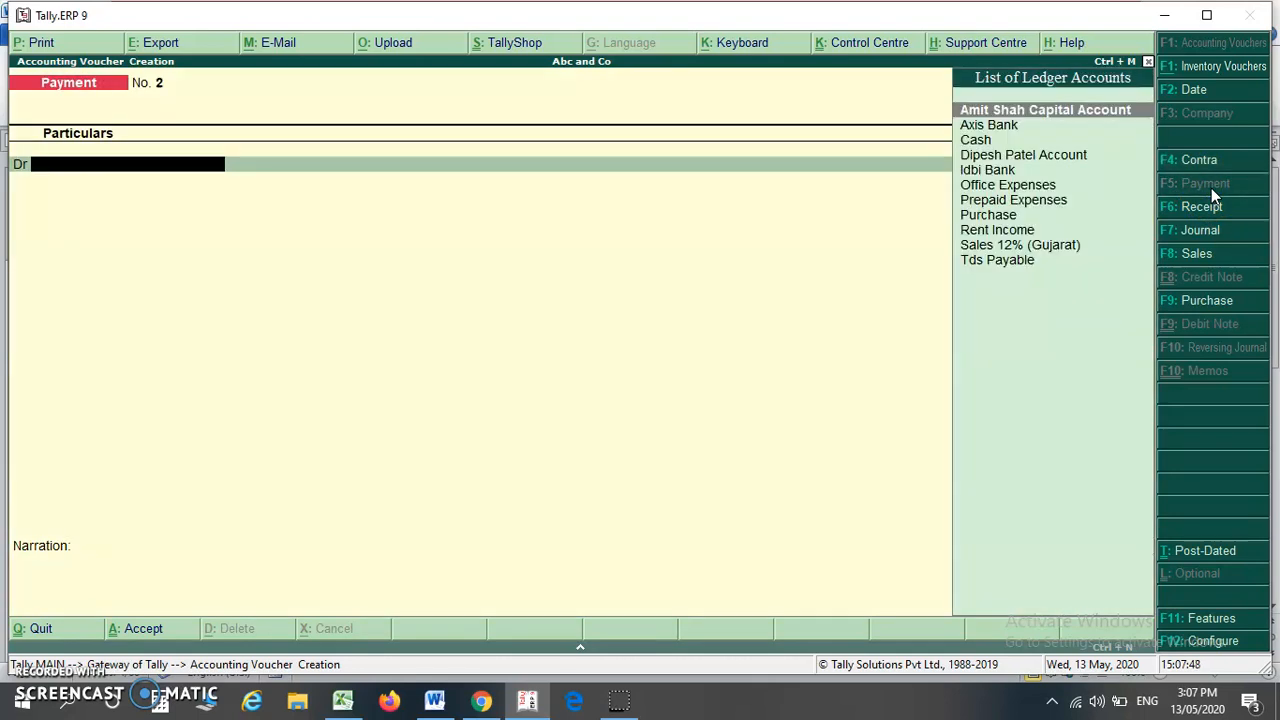
Highlight "cash for office expenses" in Word's fourth transaction to identify the accounts, then return to Tally.ERP 9
key(alt+Tab)
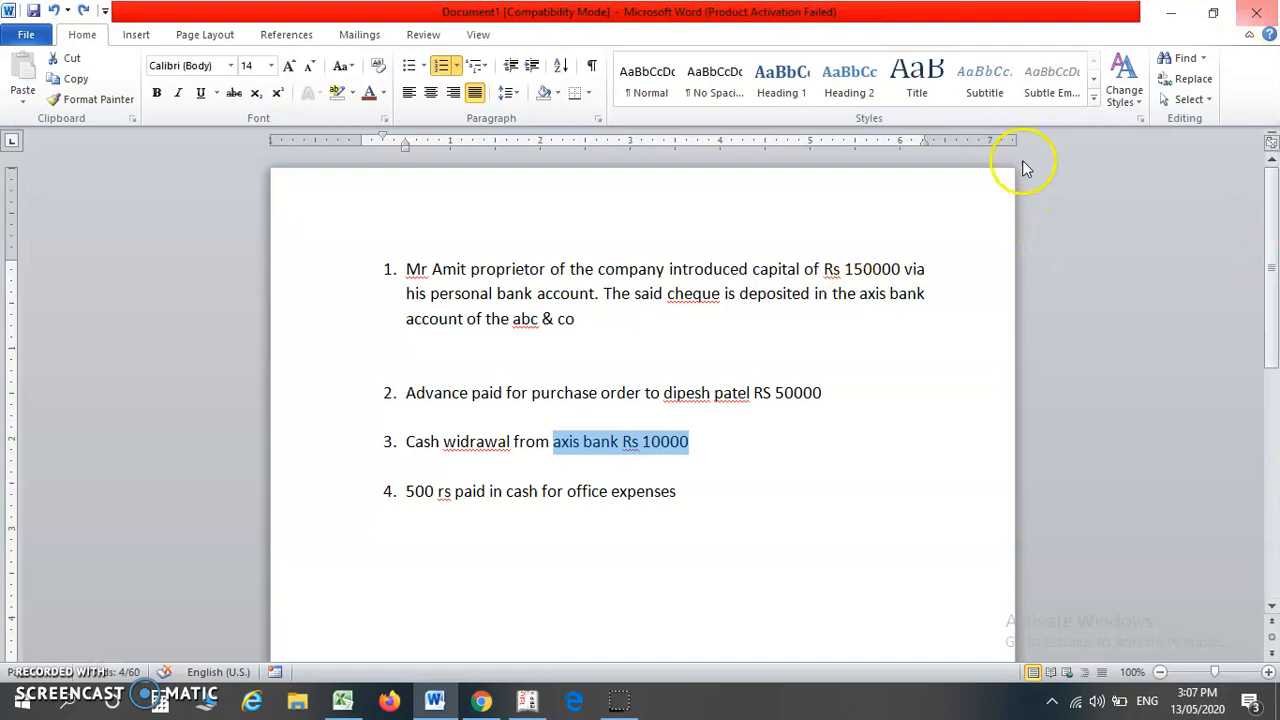
drag(513, 497, 648, 500)
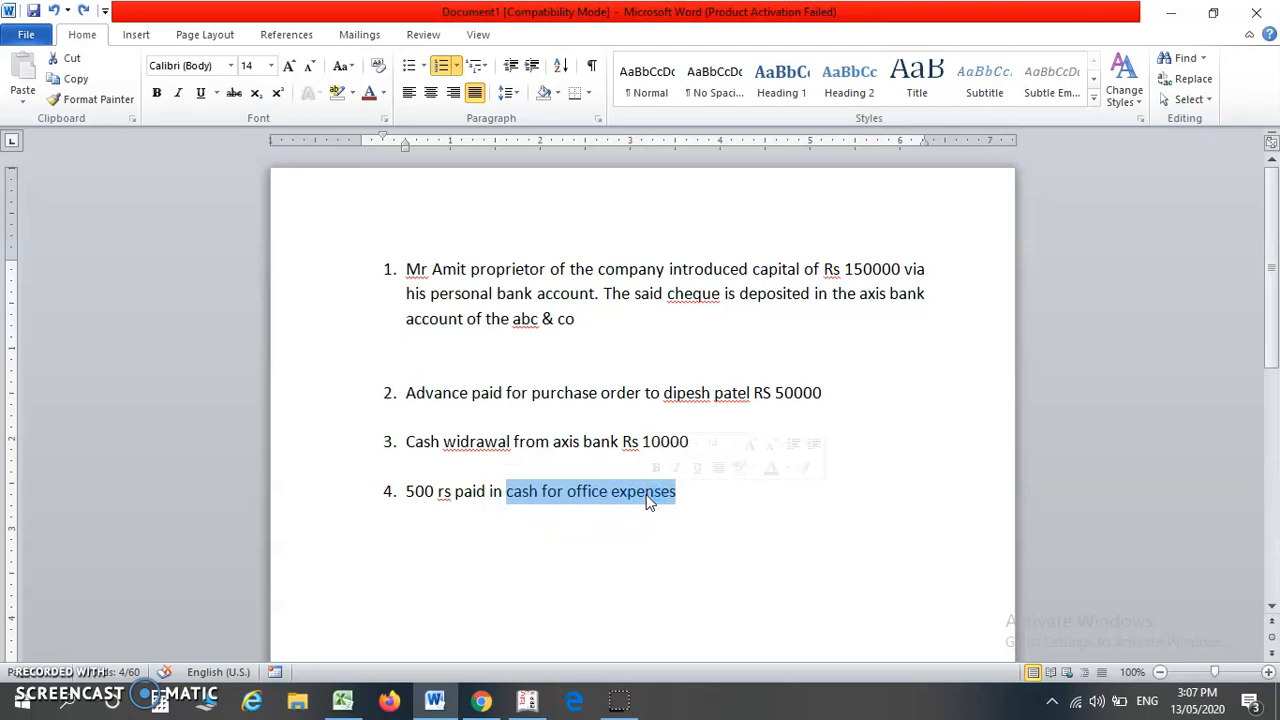
key(alt+Tab)
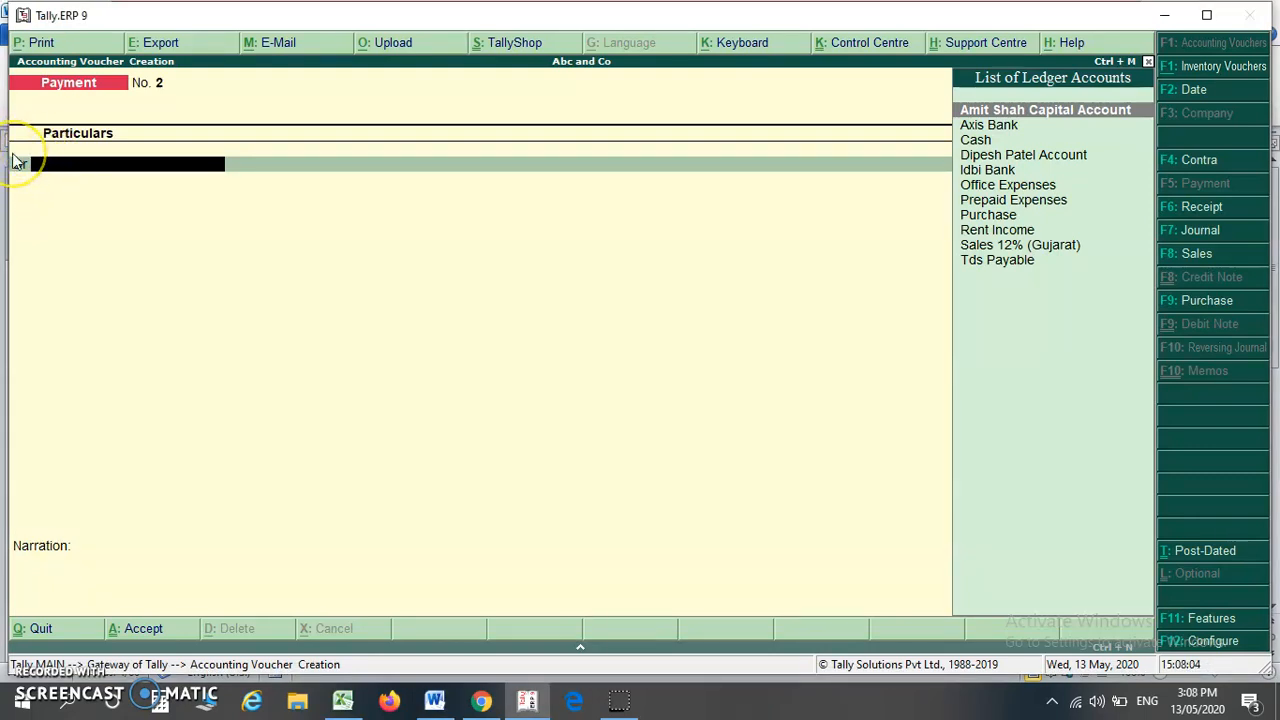
Debit Office Expenses with 500 in the payment voucher
text(Off)
key(Return)
text(500)
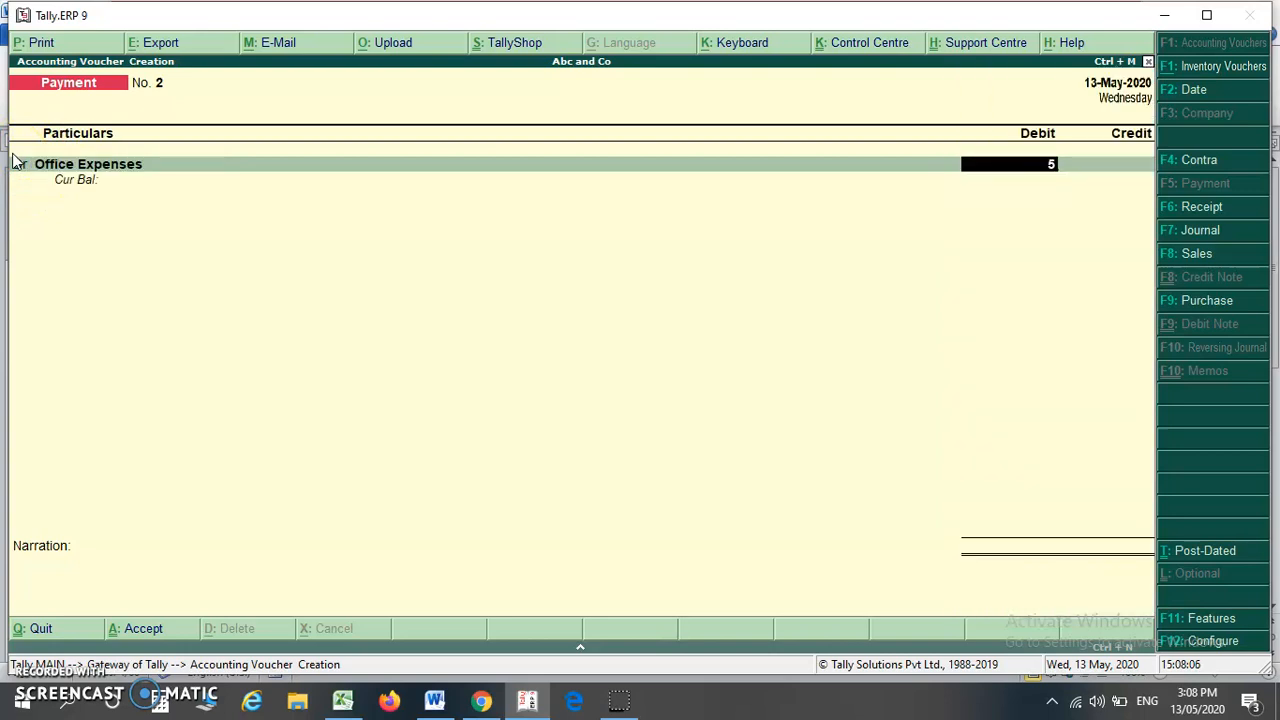
key(Return)
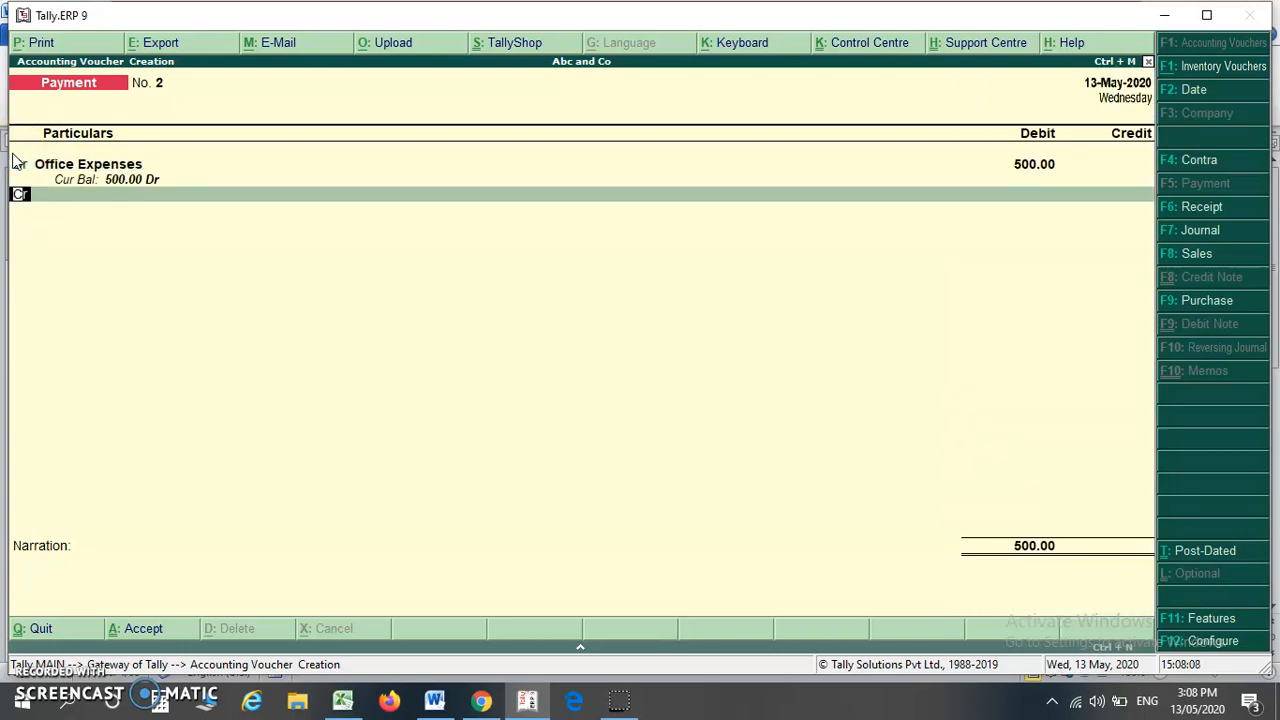
Credit Cash with 500.00 to balance the office expenses payment
key(Return)
key(Down)
key(Down)
key(Down)
key(Up)
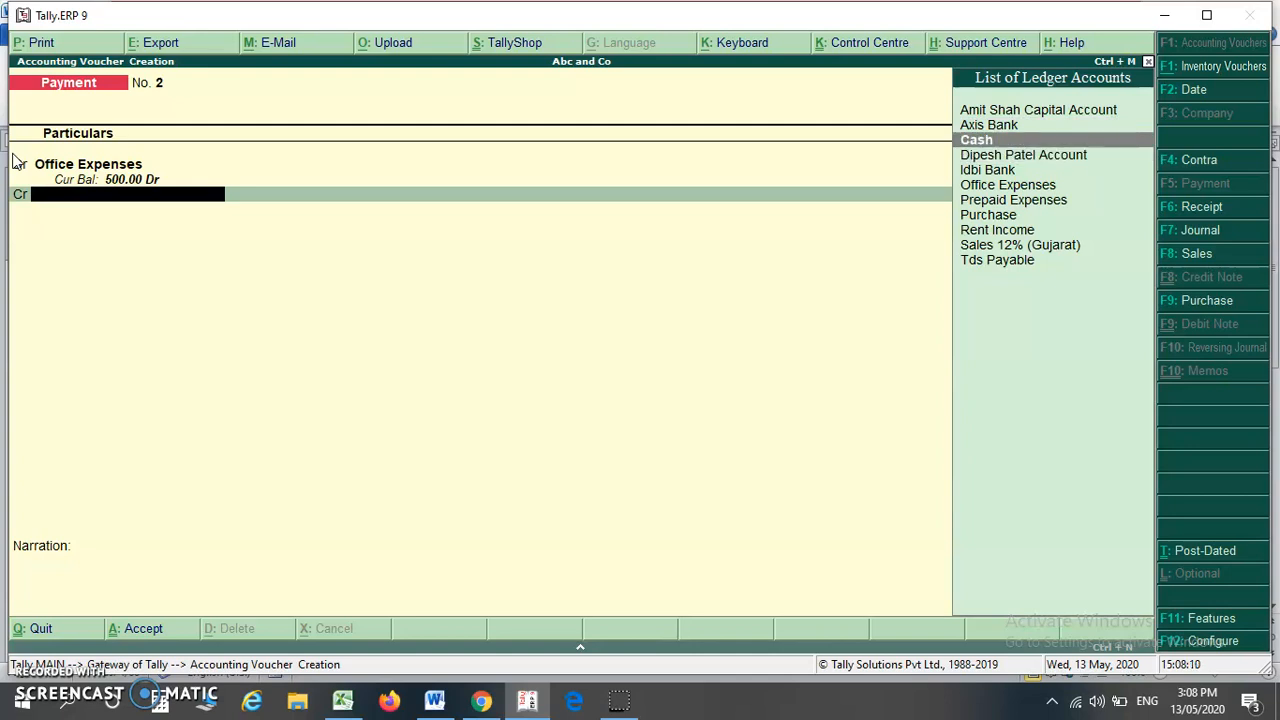
key(Return)
key(Return)
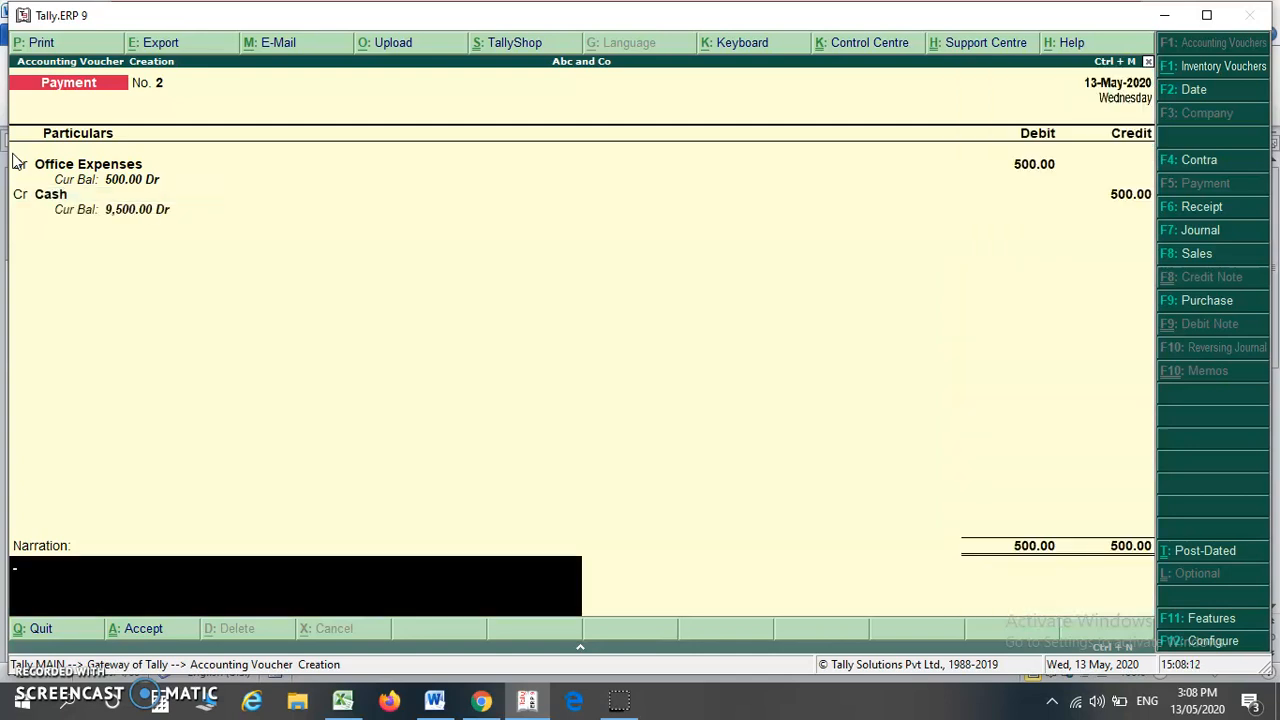
Add a narration stating who was paid and save the office expenses payment voucher
text(to paid mr b)
key(Return)
key(Return)
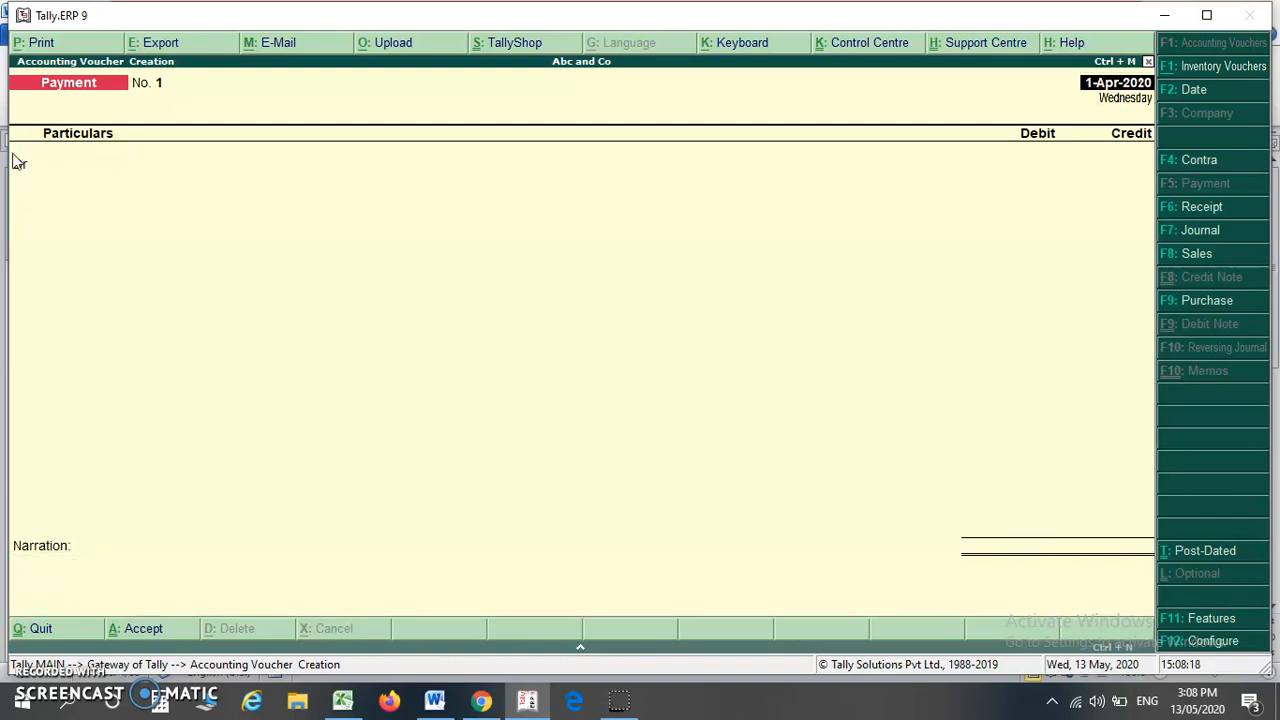